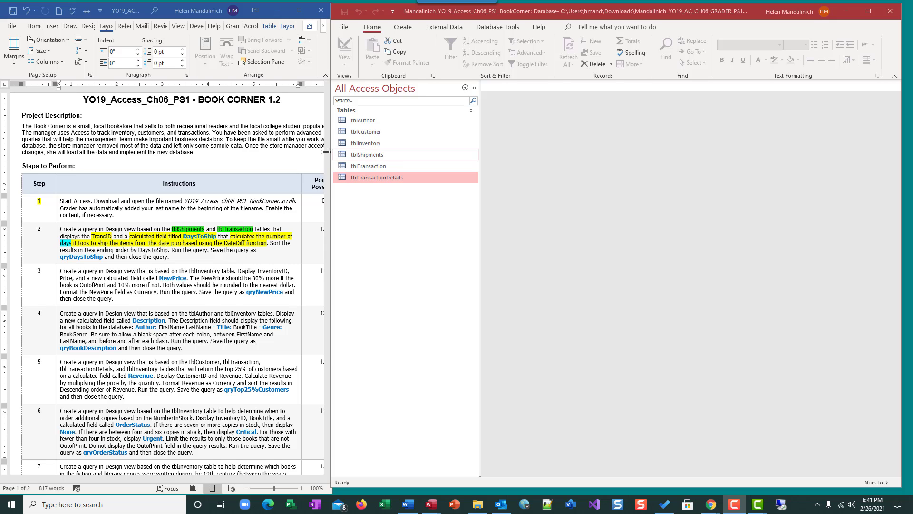
Adjust the boundary between the two side-by-side windows so the instruction document shows its full Points Possible column
drag(330, 149, 371, 157)
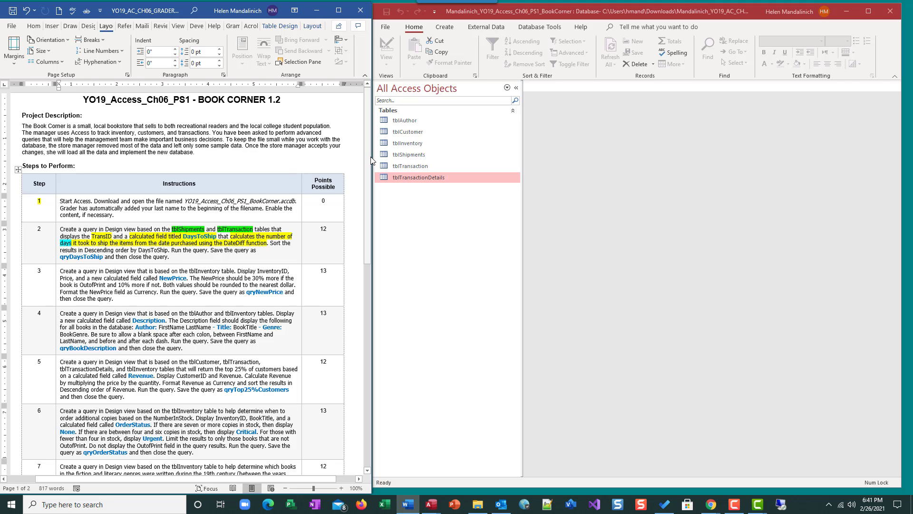
drag(371, 161, 352, 155)
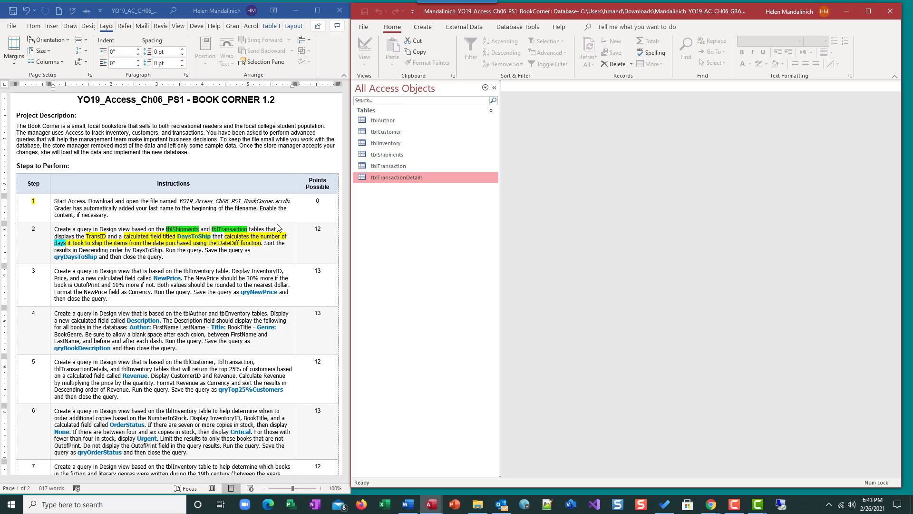
Review the fields and records of the tblShipments and tblTransaction tables, closing each table after viewing
click(397, 155)
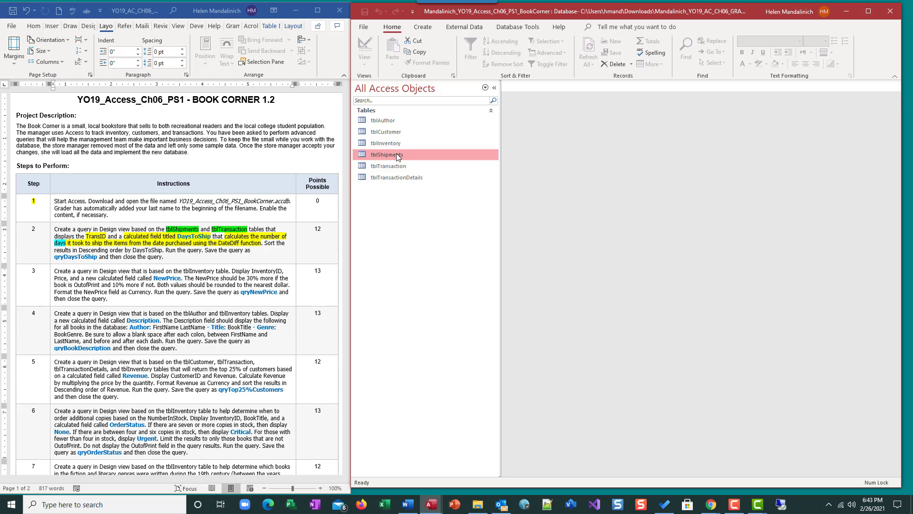
double_click(398, 154)
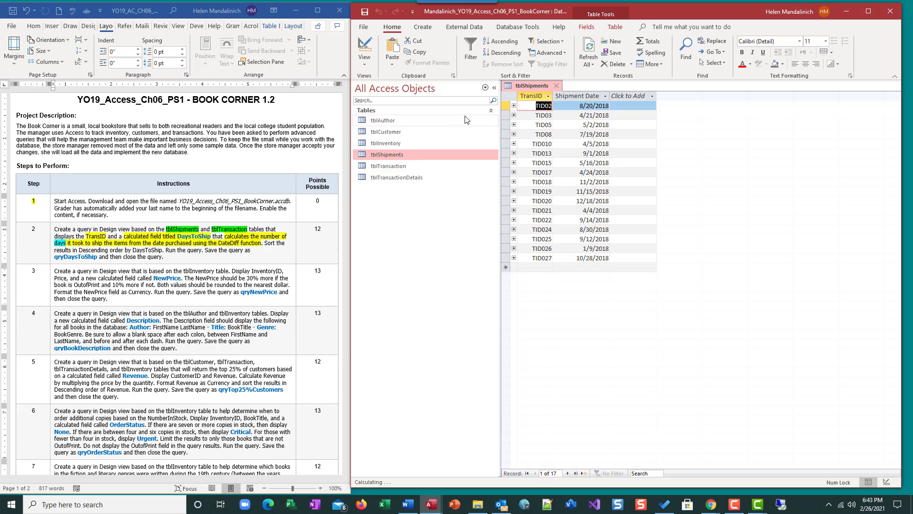
click(494, 88)
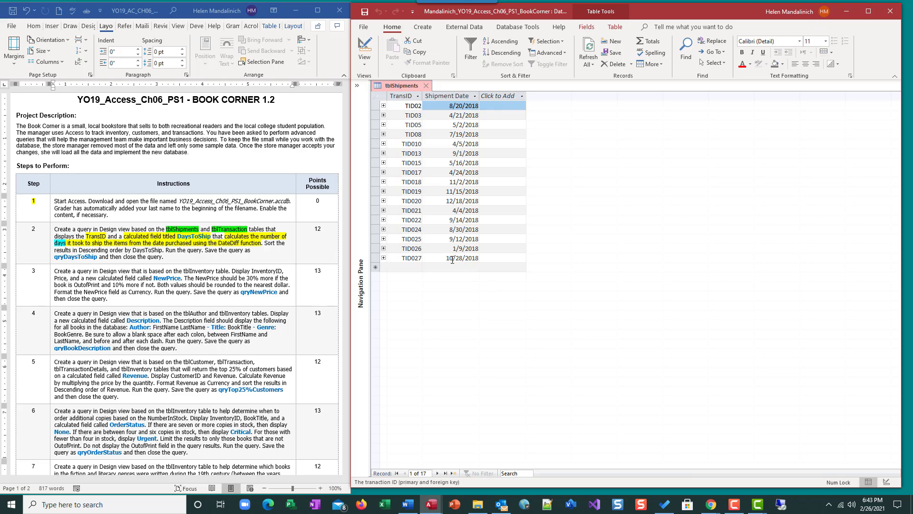
click(426, 86)
click(358, 85)
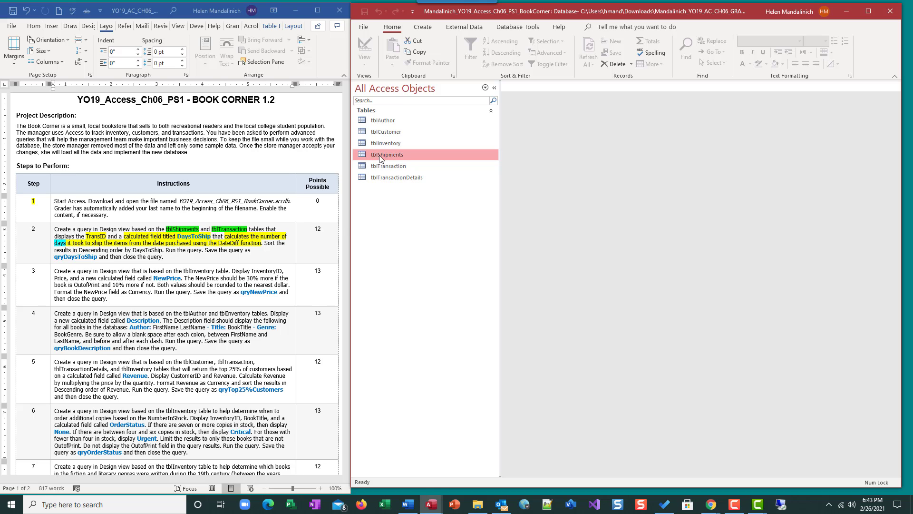
double_click(403, 167)
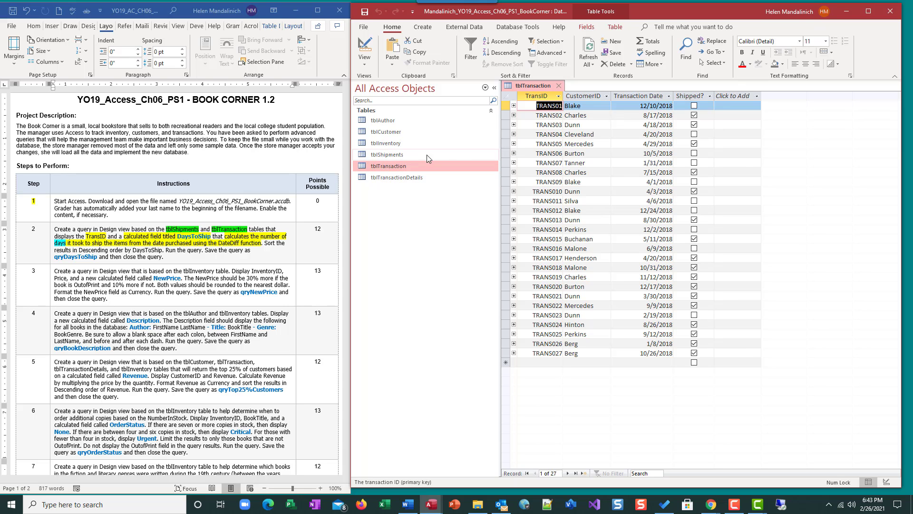
click(559, 86)
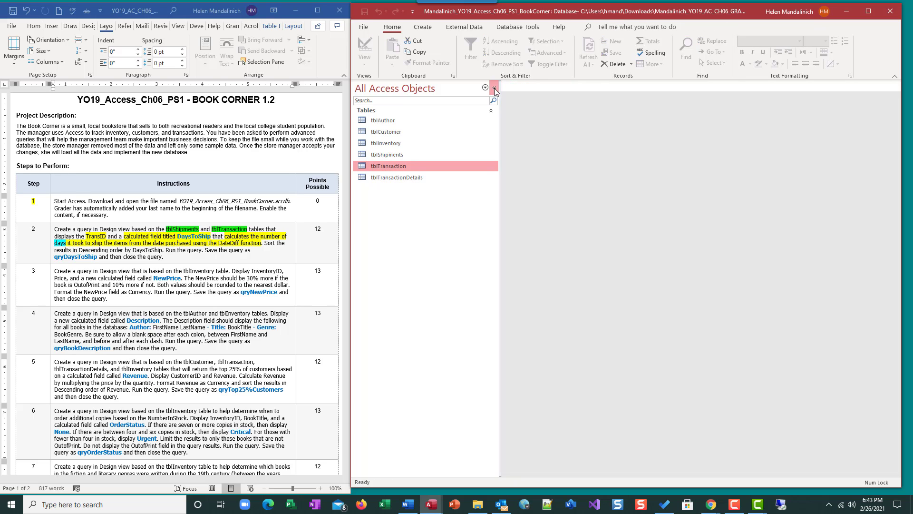
Create a new query in Design view based on the tblShipments and tblTransaction tables
click(495, 89)
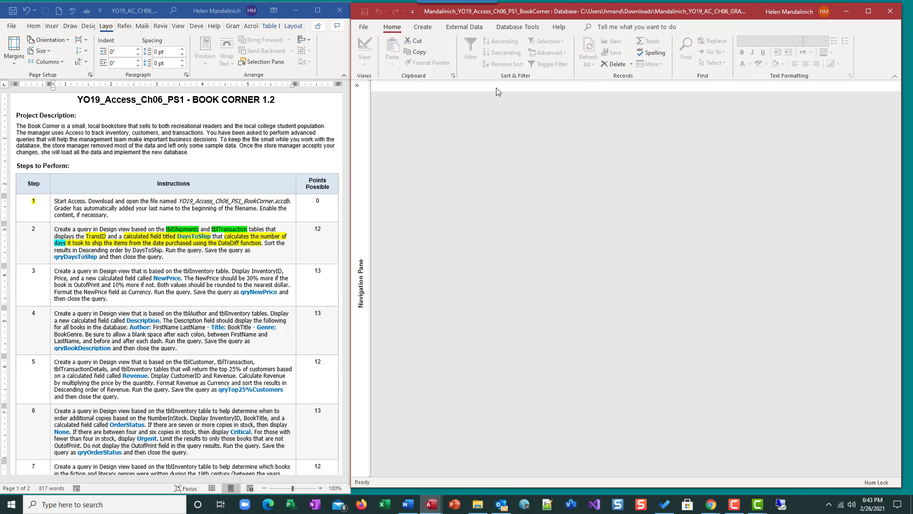
click(421, 28)
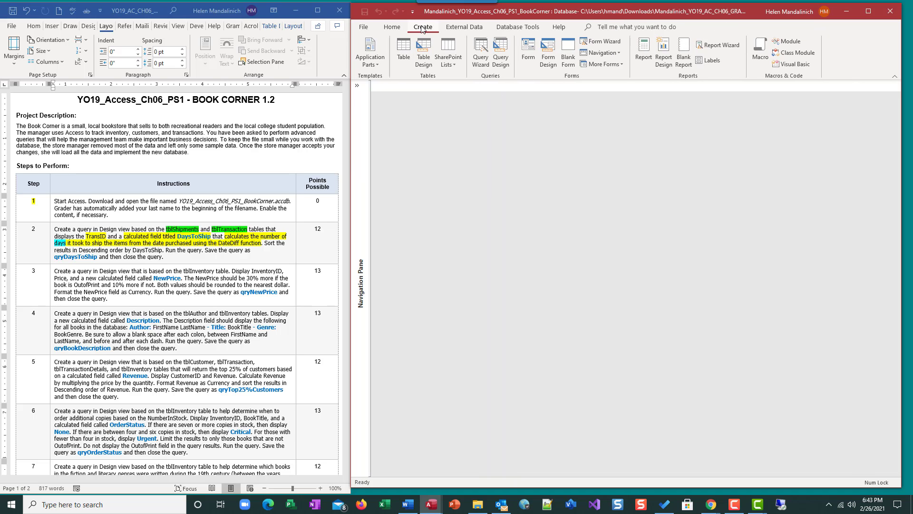
click(504, 58)
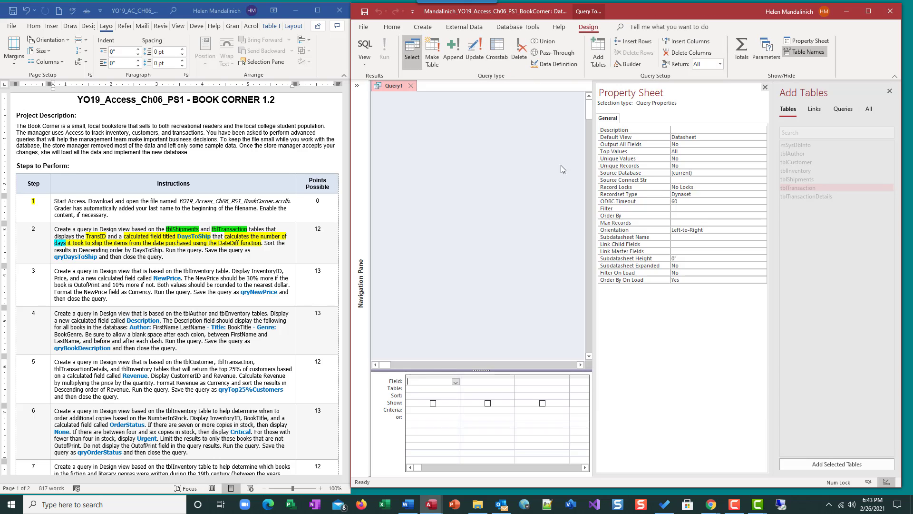
click(765, 87)
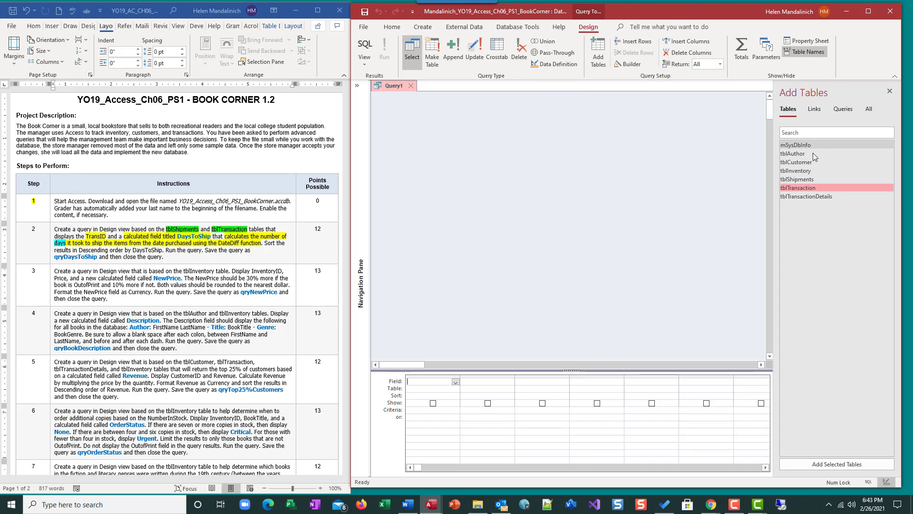
click(832, 178)
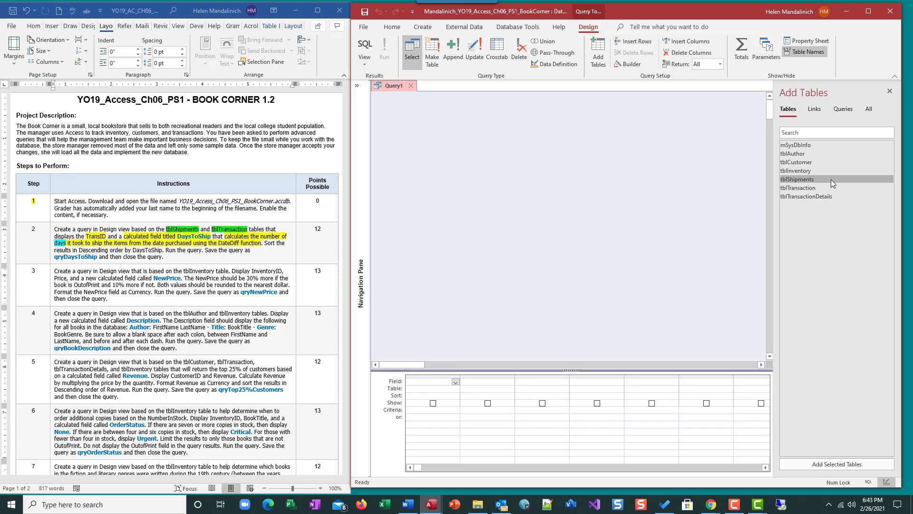
double_click(831, 179)
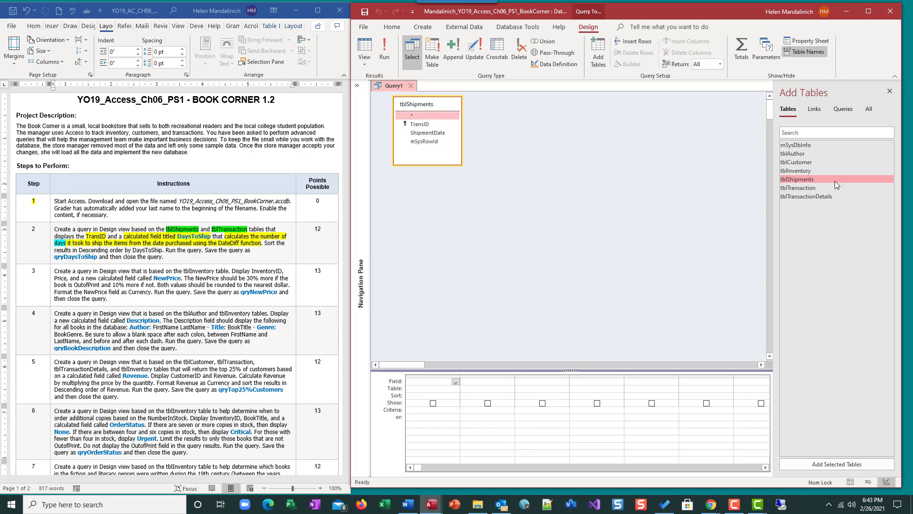
double_click(836, 188)
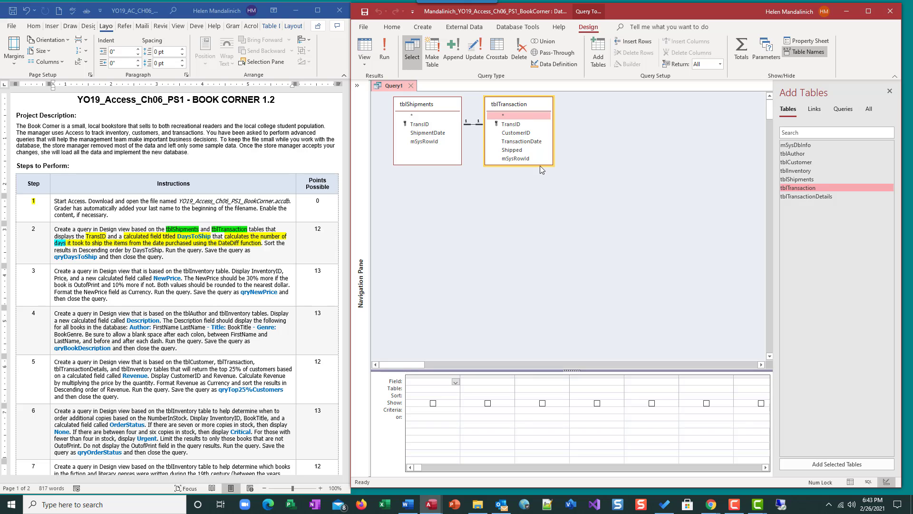
click(890, 91)
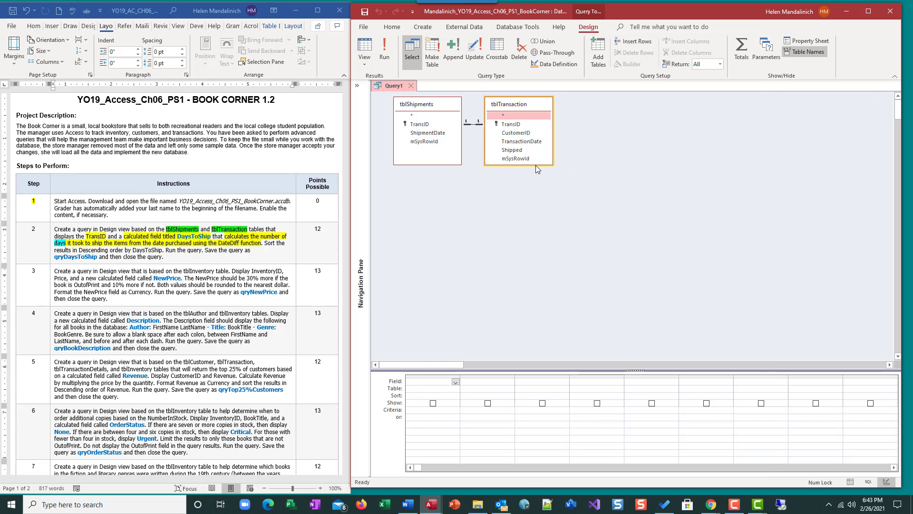
Enlarge the tblTransaction field list and the query design grid, and add TransID from tblShipments as the first field
drag(541, 166, 541, 177)
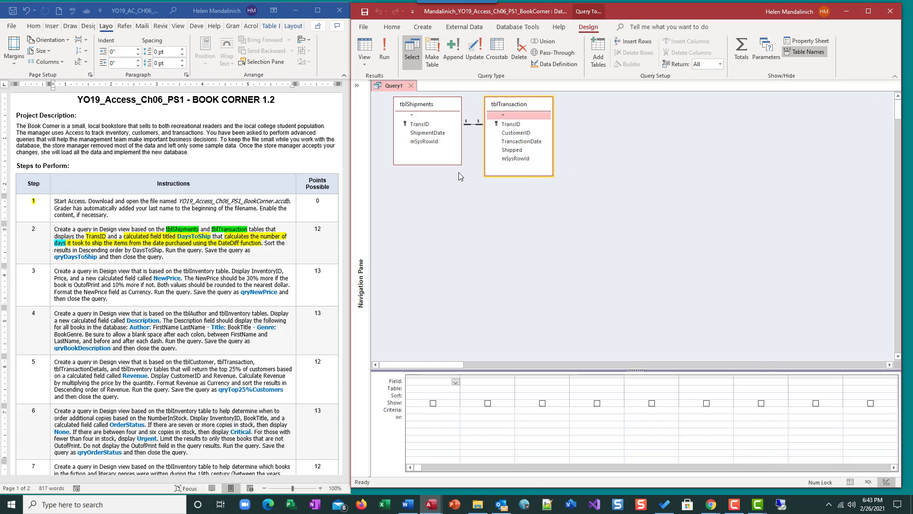
drag(479, 252, 483, 212)
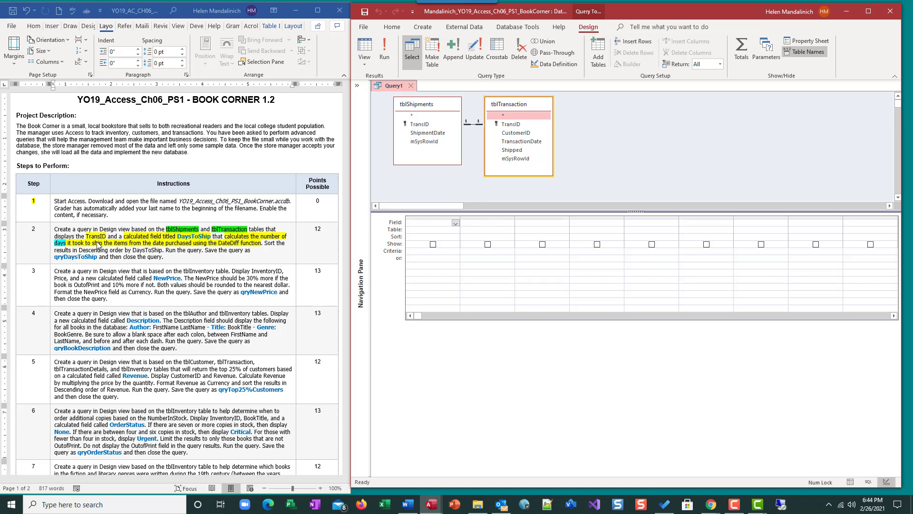
double_click(421, 124)
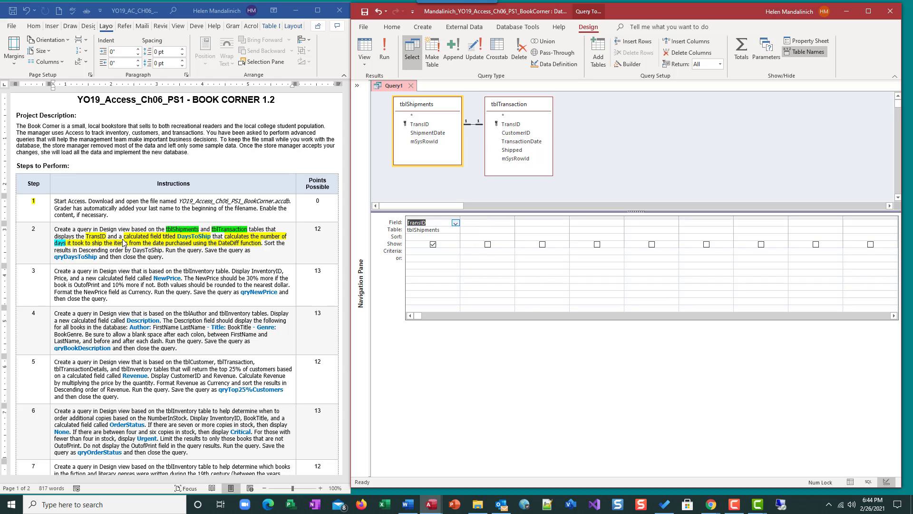
Add a calculated field in the second column of the query: DaysToShip:DateDiff("d",[TransactionDate],[ShipmentDate])
click(466, 222)
right_click(478, 222)
click(502, 296)
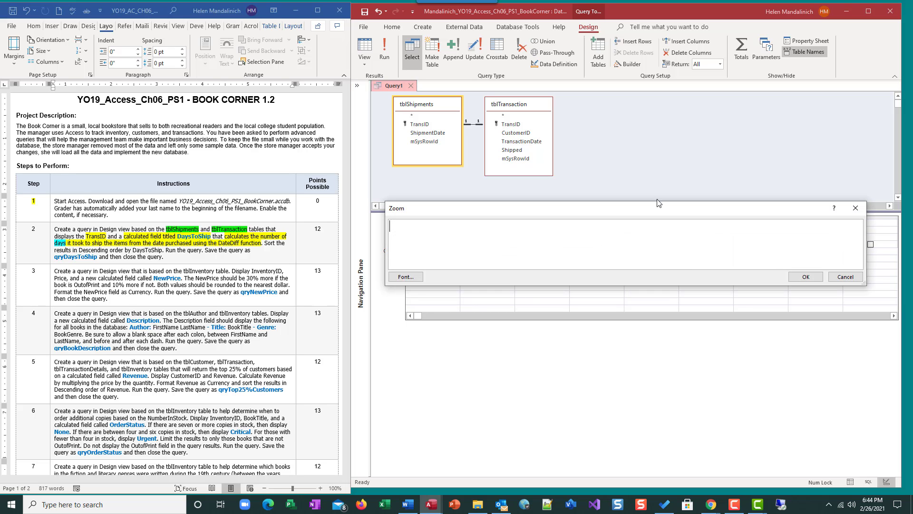
click(406, 277)
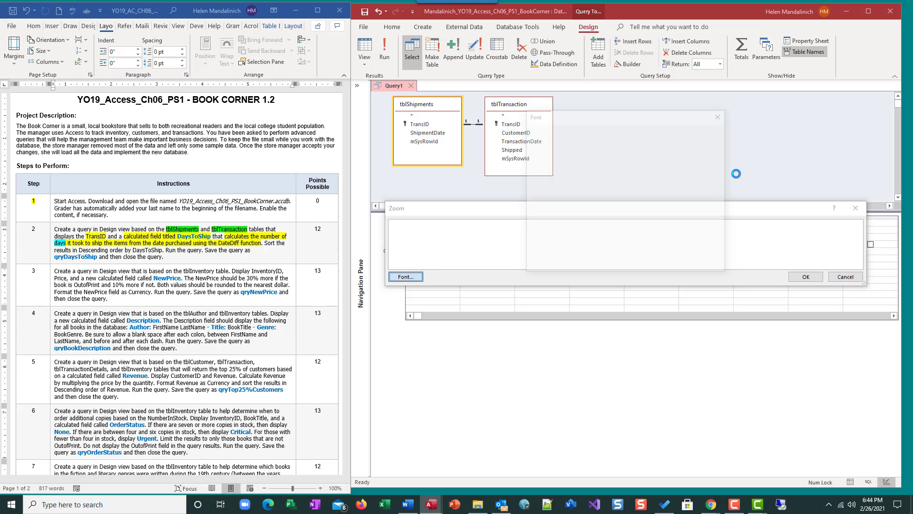
click(704, 142)
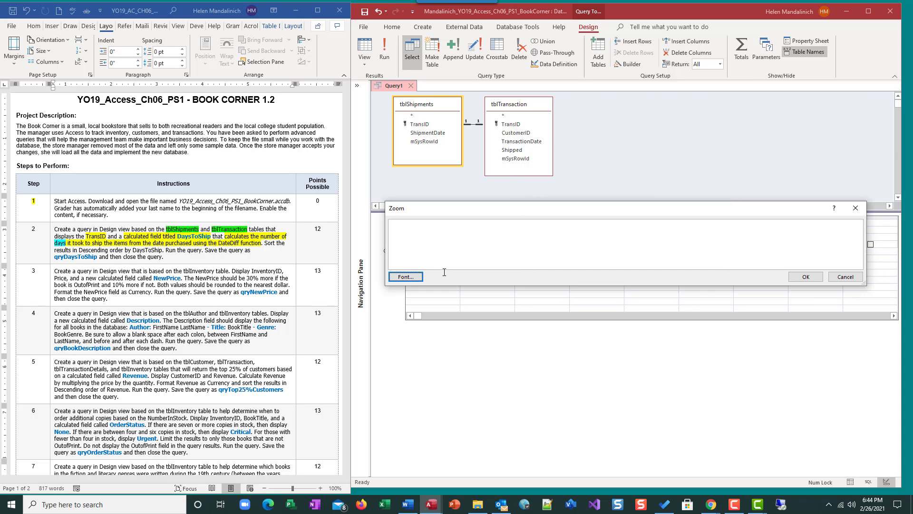
click(424, 240)
text(DaysToShip:)
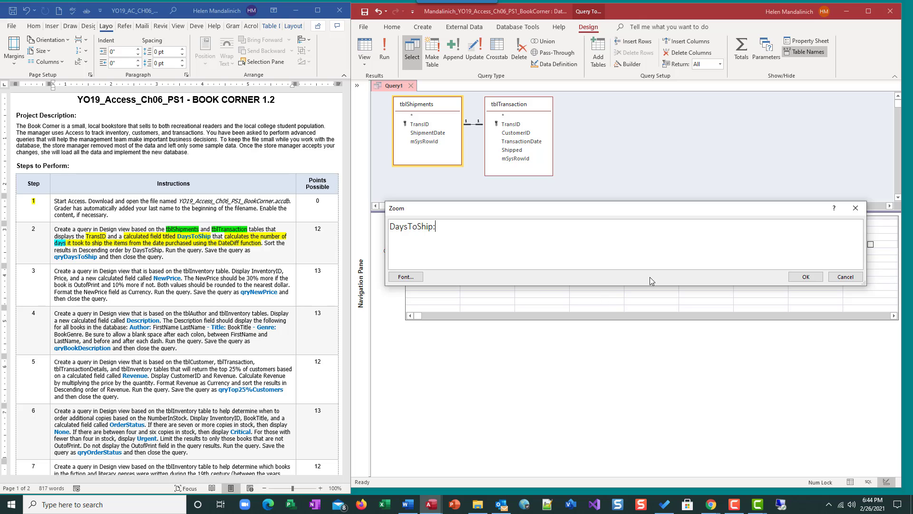
text(DateDiff("d",[TransactionDate)
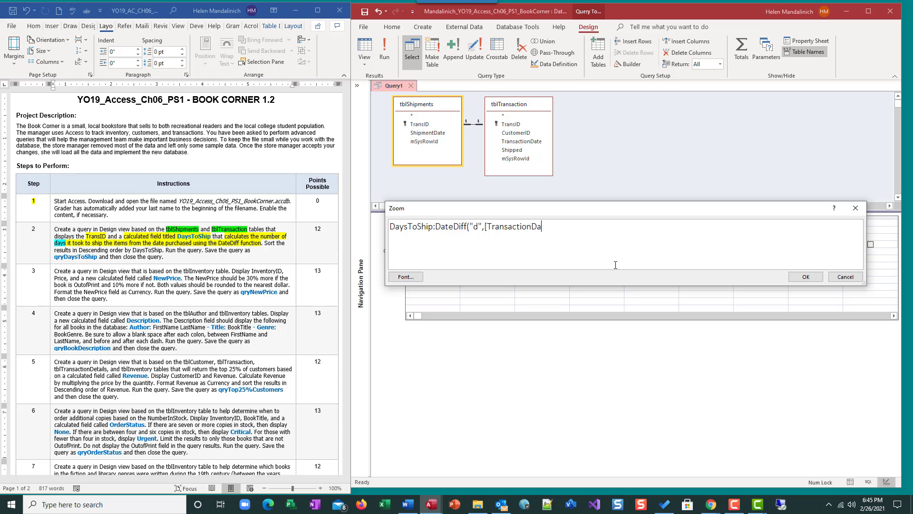
text(],[ShipmentDate]))
click(794, 278)
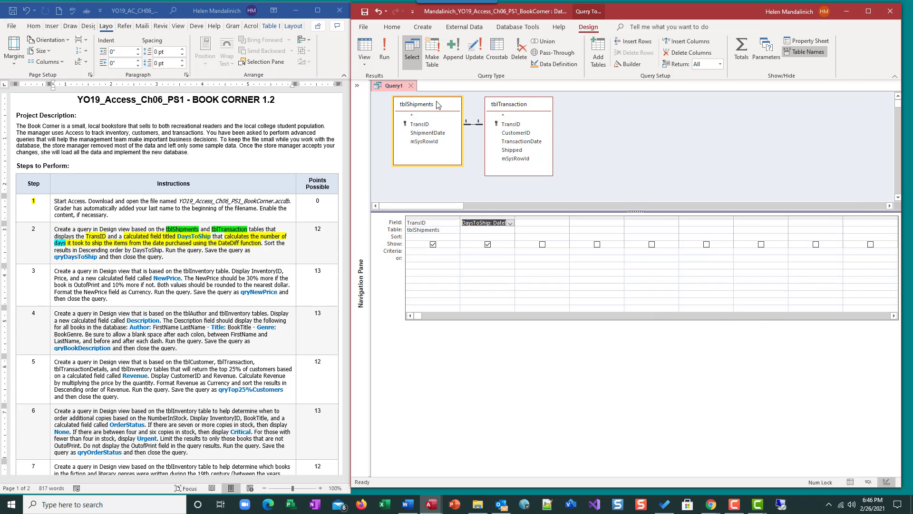
Run the query to check it, set the DaysToShip field to sort Descending, and run it again
click(386, 47)
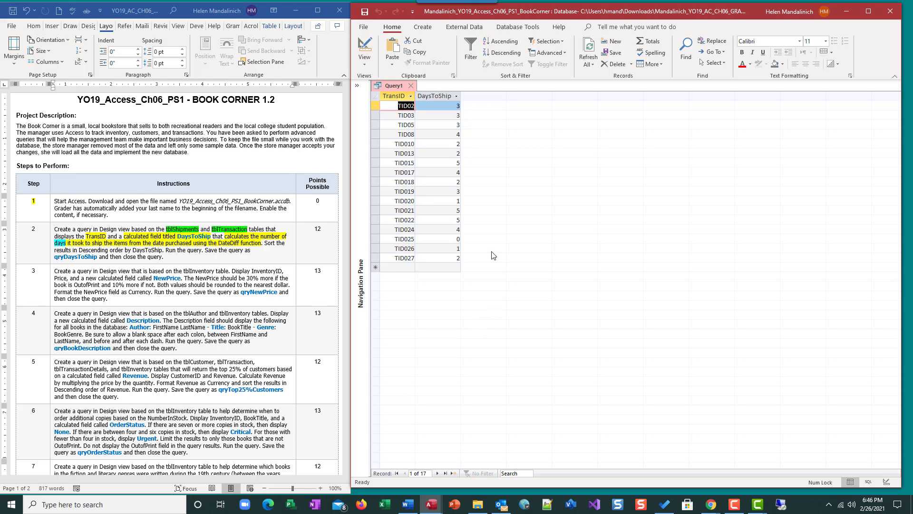
click(368, 56)
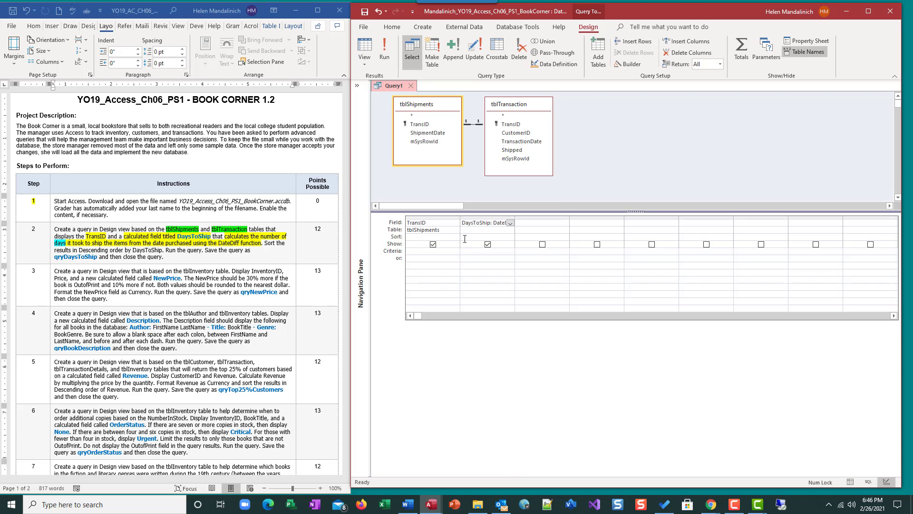
click(511, 236)
click(510, 237)
click(477, 251)
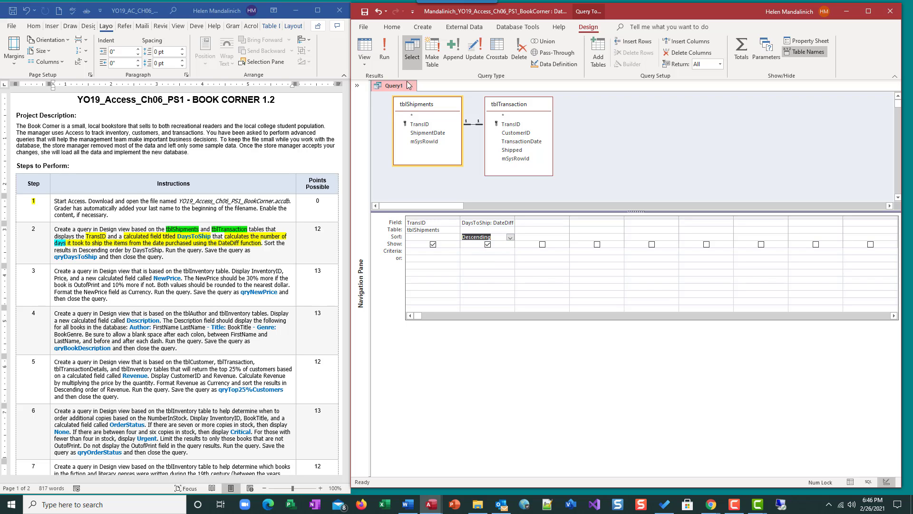
click(392, 47)
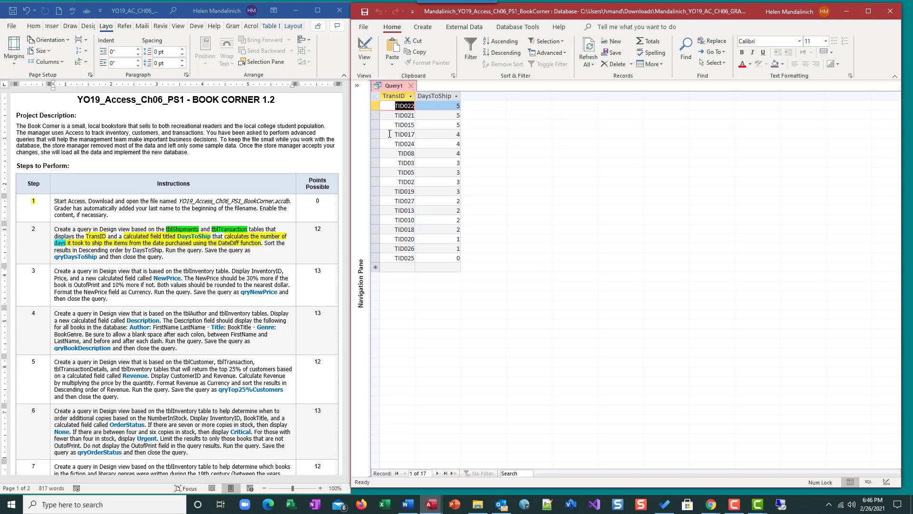
Save the query as qryDaysToShip and close it
click(365, 17)
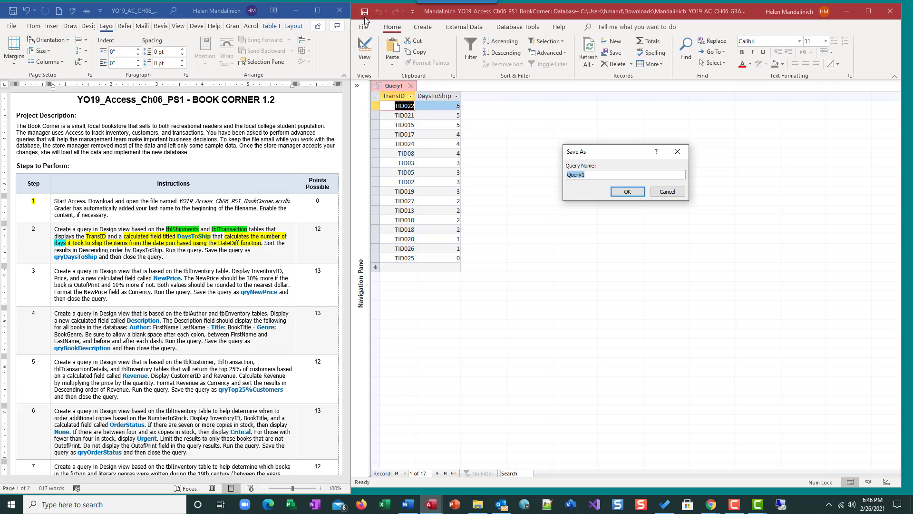
text(qryDaysToShip)
key(Return)
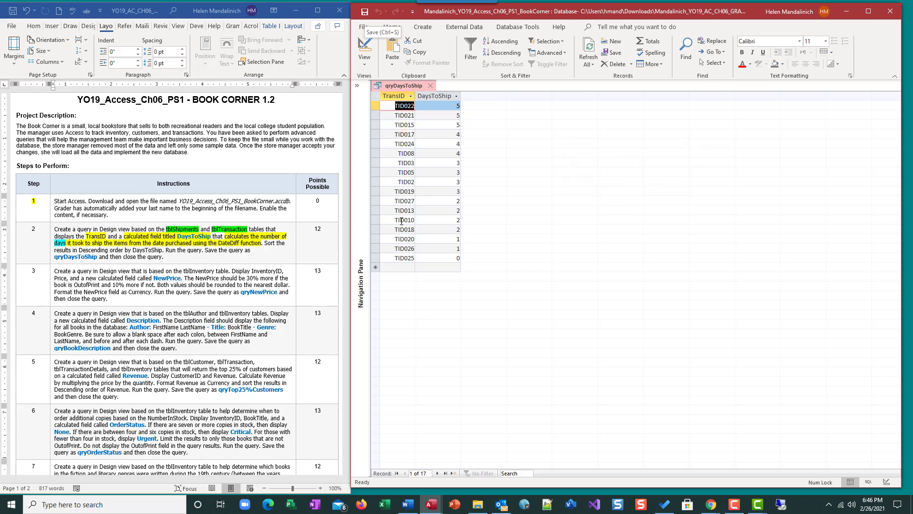
click(431, 87)
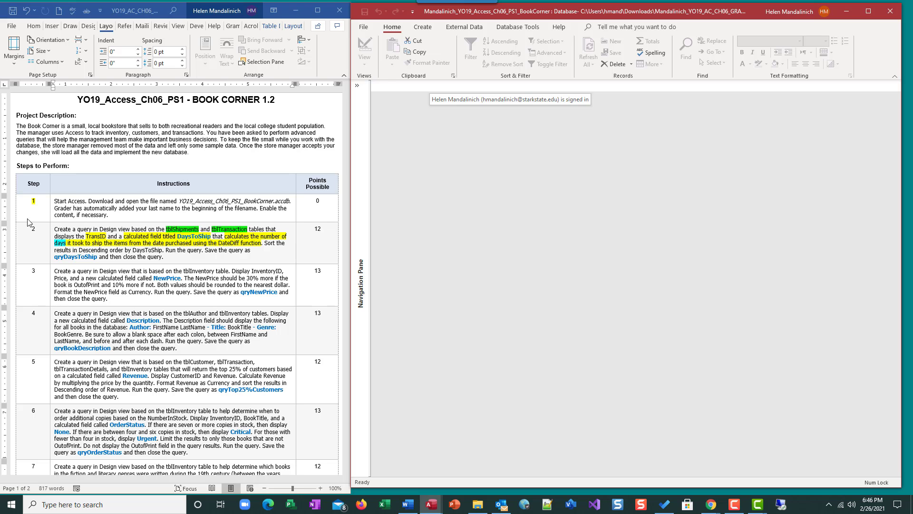
Switch to the Word instruction document and highlight step number 2 in yellow
click(43, 229)
double_click(33, 228)
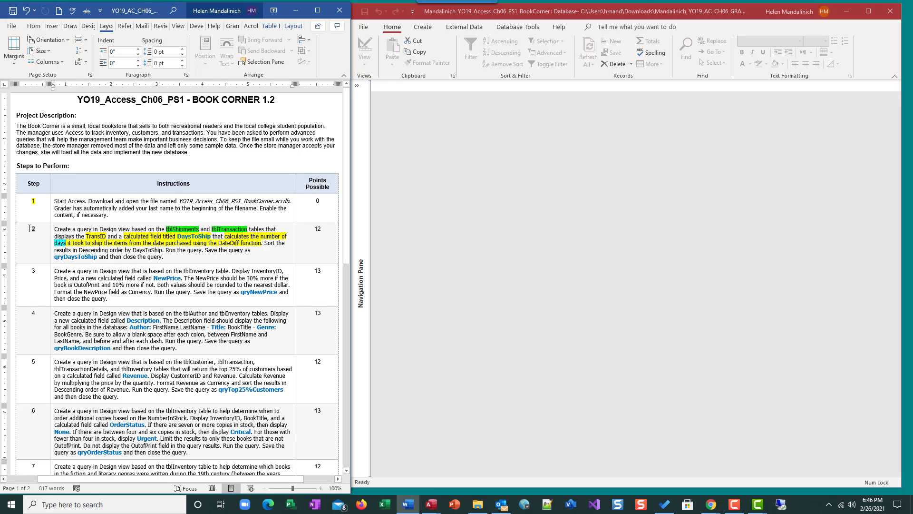
click(75, 212)
click(77, 224)
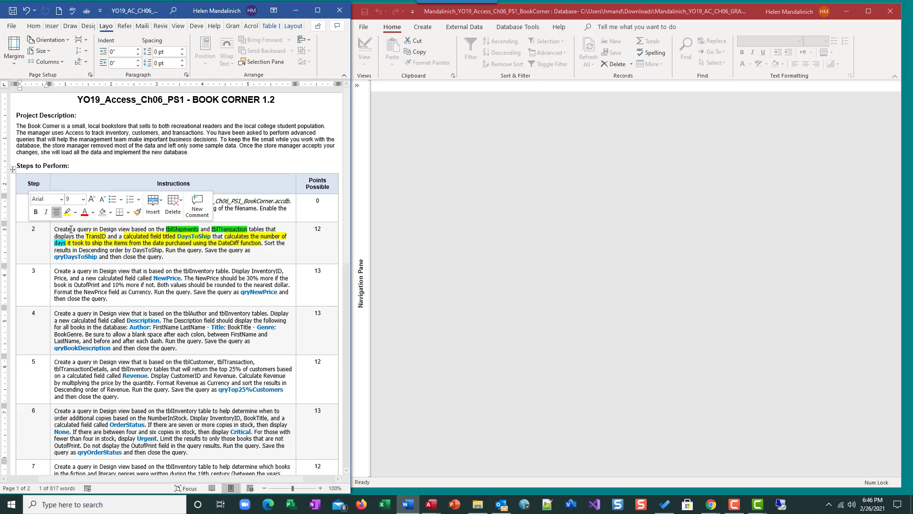
click(33, 229)
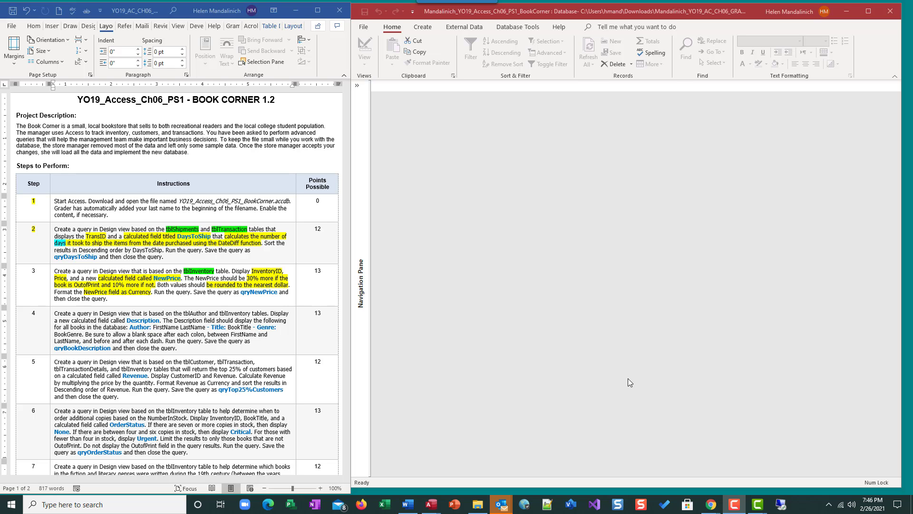
Open the tblInventory table to examine its fields, including the out-of-print and price columns, and close it
click(355, 87)
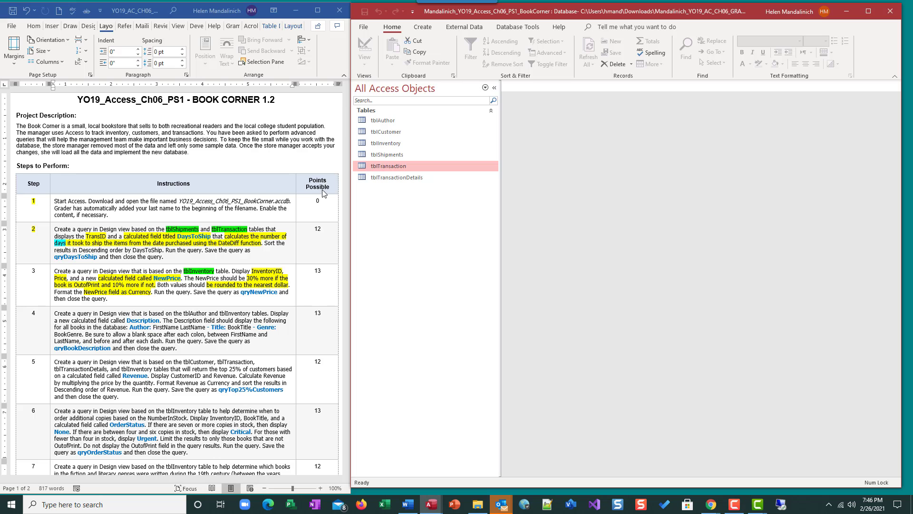
double_click(387, 143)
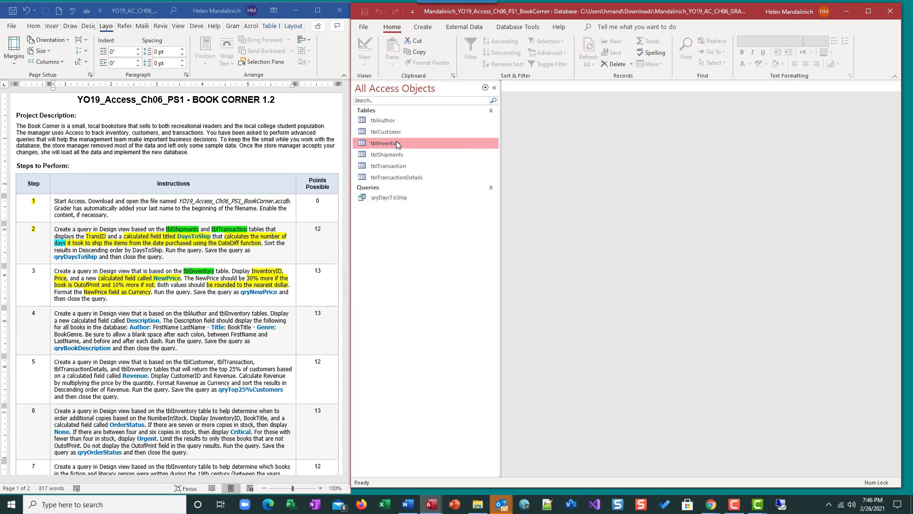
click(495, 89)
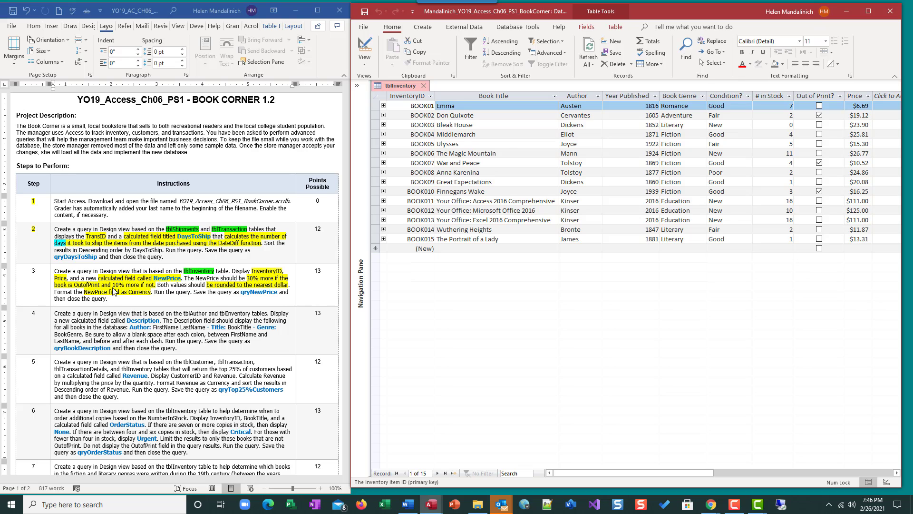
click(424, 86)
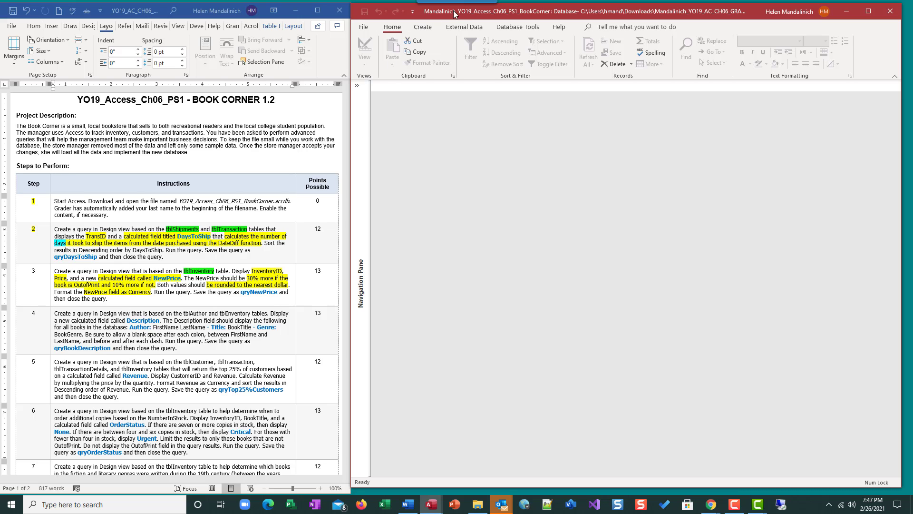
Create a new query in Design view based on tblInventory and enlarge its field list to show all fields
click(422, 27)
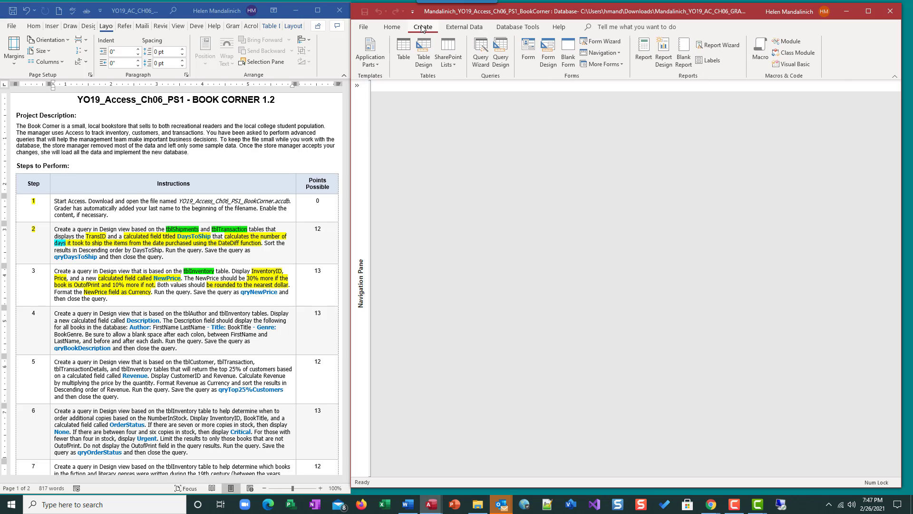
click(501, 52)
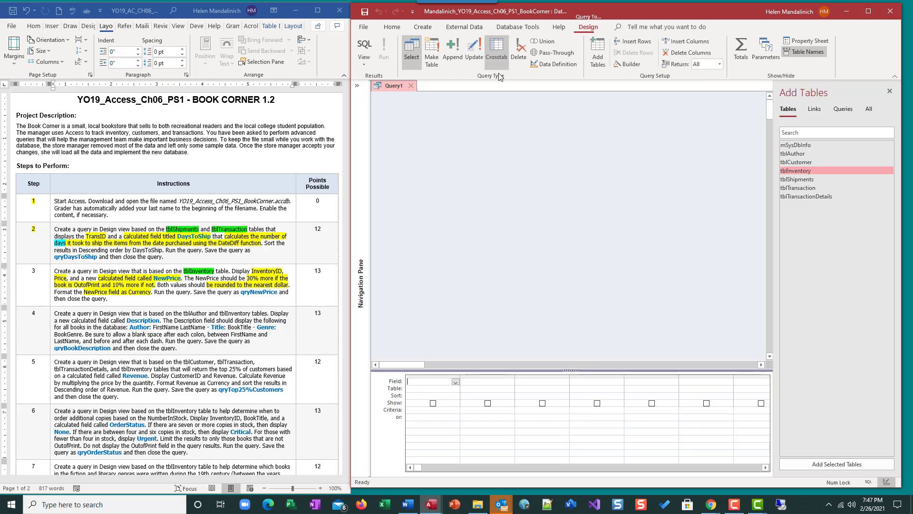
double_click(808, 170)
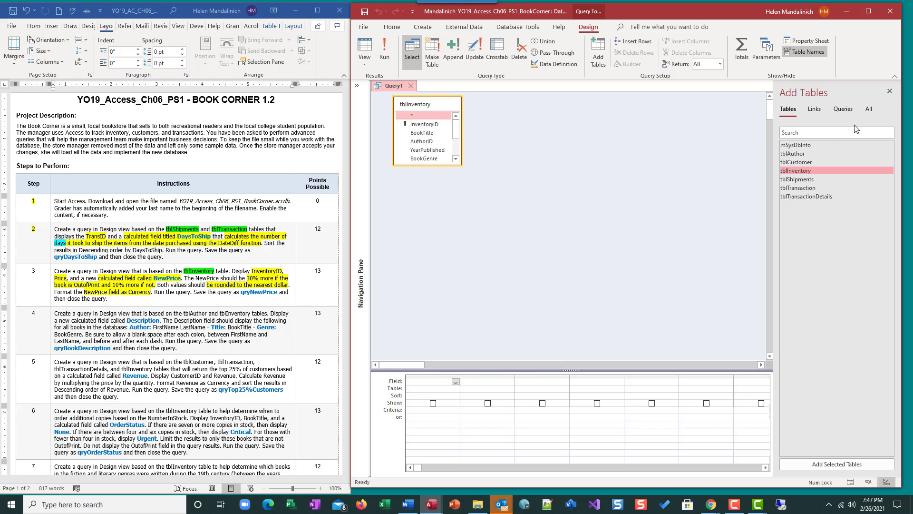
click(888, 94)
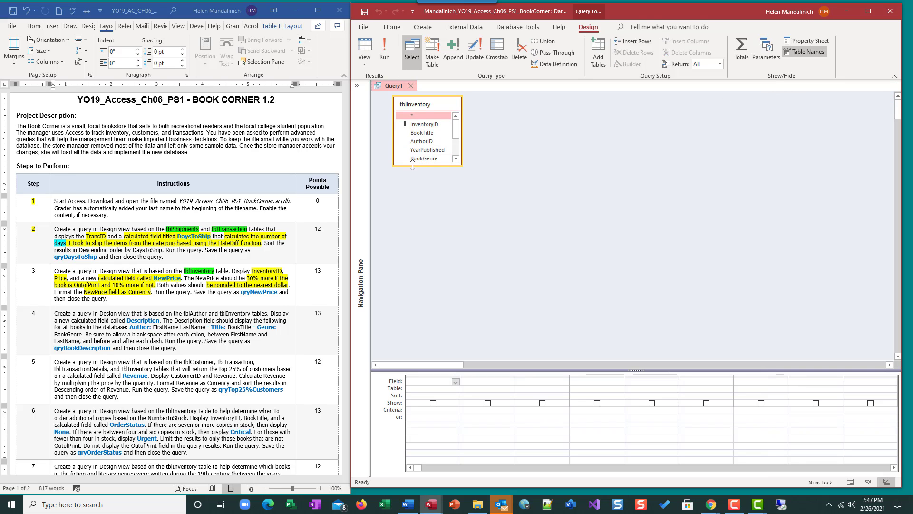
drag(416, 164, 416, 222)
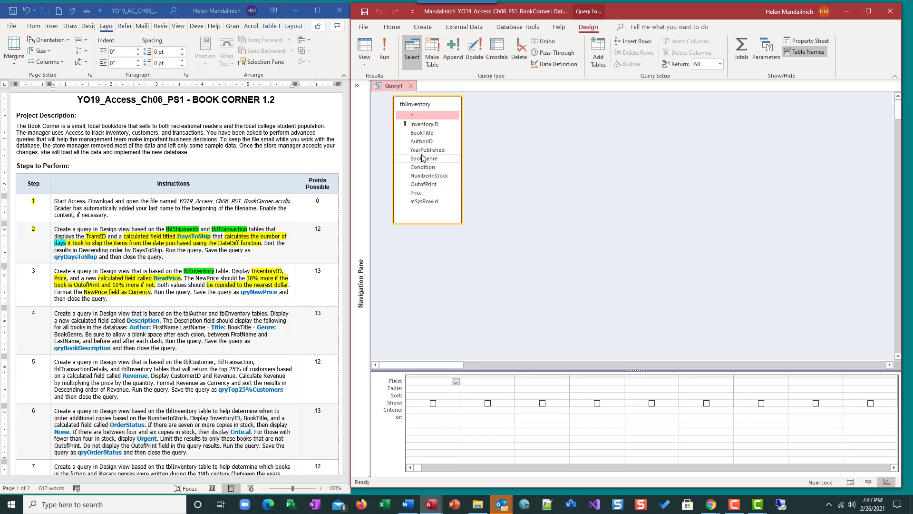
Add the InventoryID and Price fields from tblInventory to the query
click(437, 125)
double_click(437, 125)
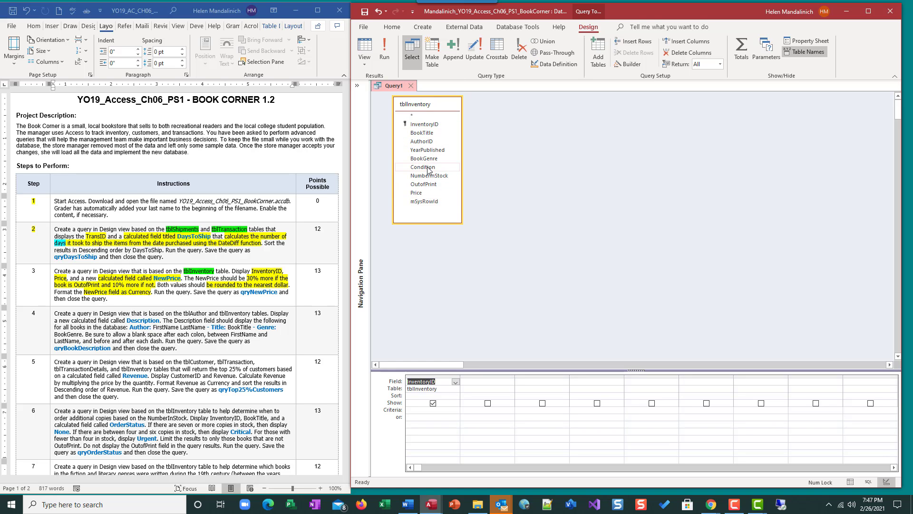
double_click(424, 193)
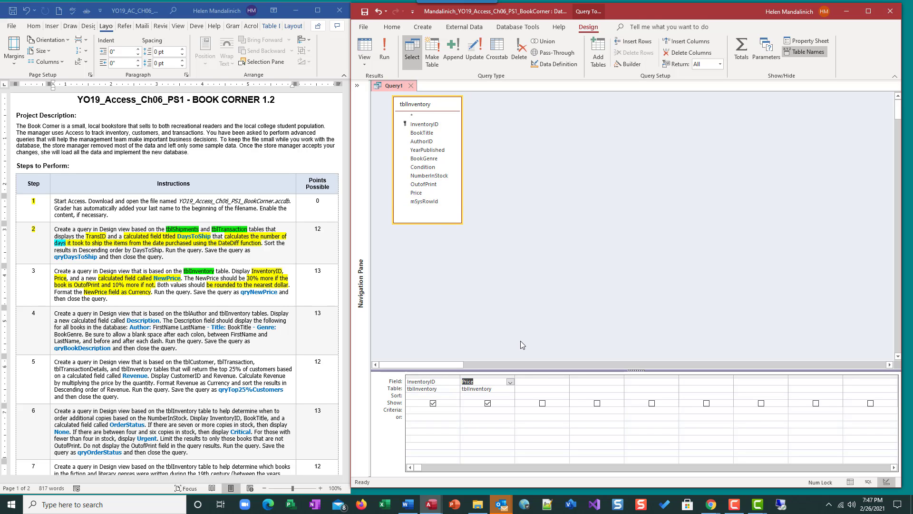
Add the calculated field NewPrice:IIf([OutofPrint]=No,[Price]*1.1,[Price]*1.3) in the third column and run the query
click(532, 382)
right_click(532, 382)
click(556, 455)
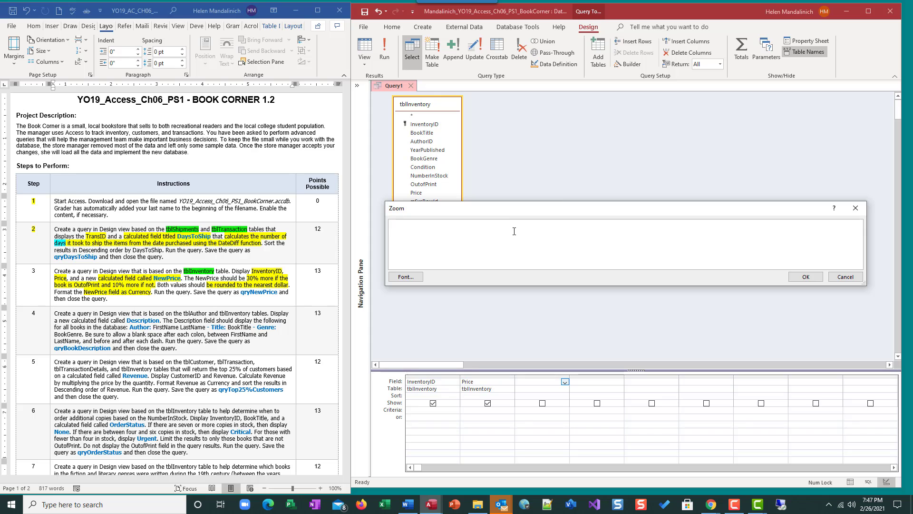
text(NewPrice:IIf([Outof)
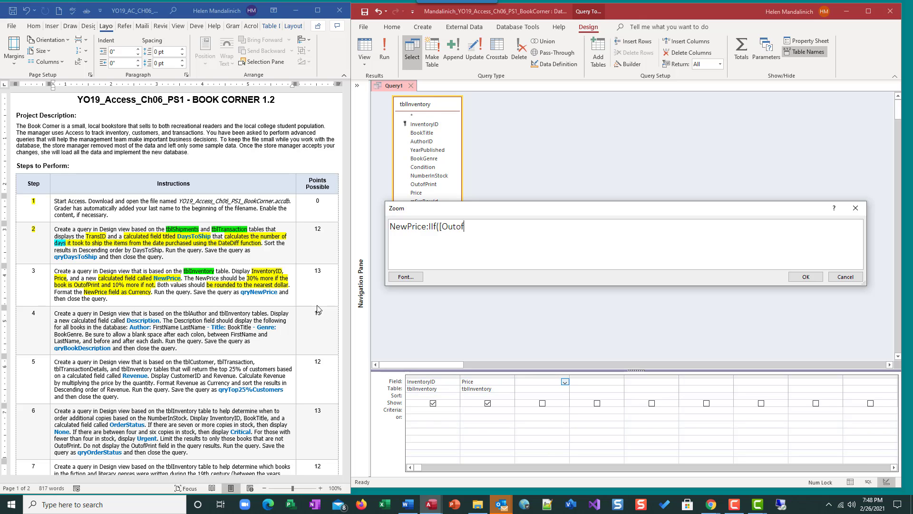
text(Print]=No,)
text([Price]*1.1)
text(,[Price)
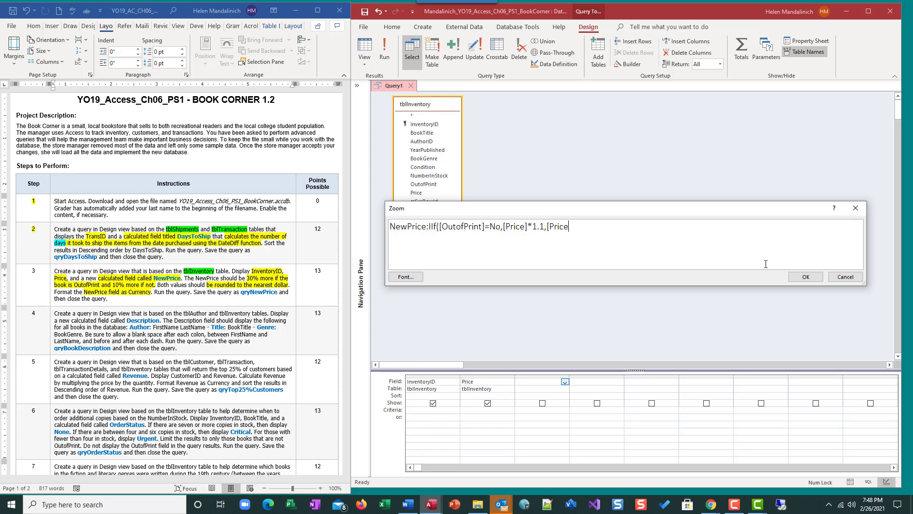
text(]*)
text(1.3))
click(806, 277)
click(383, 51)
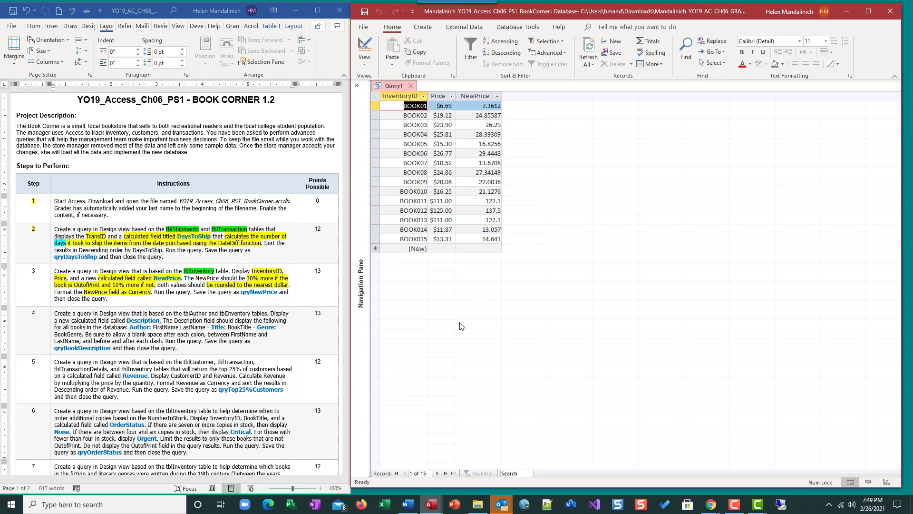
Add the OutofPrint field to the query, run it to check the NewPrice values, and return to Design view
click(371, 45)
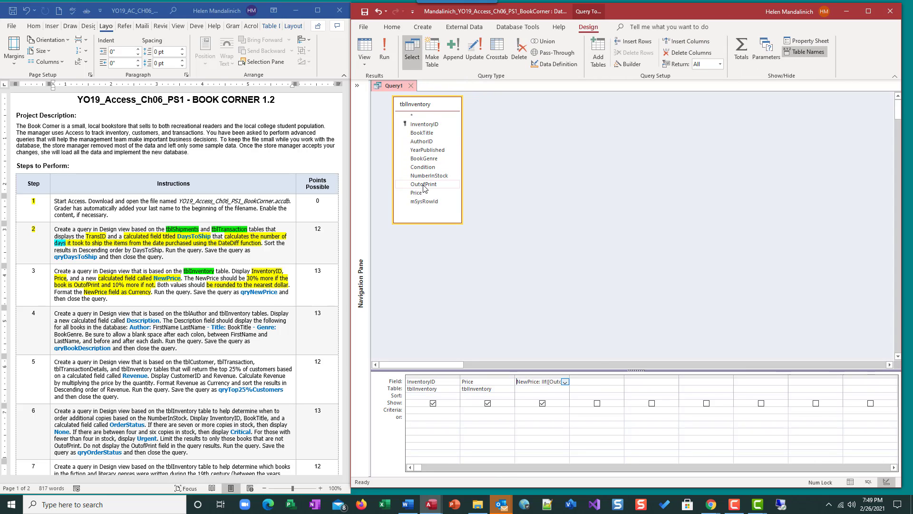
click(384, 50)
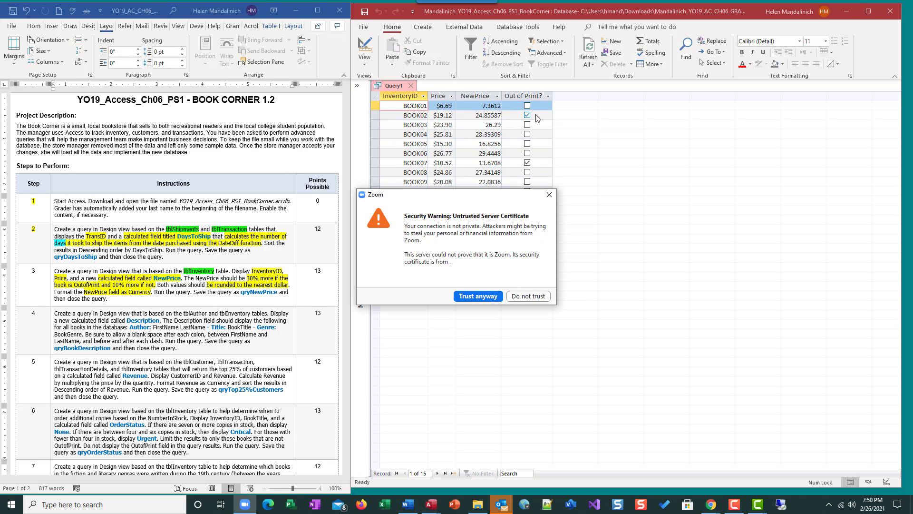
click(550, 194)
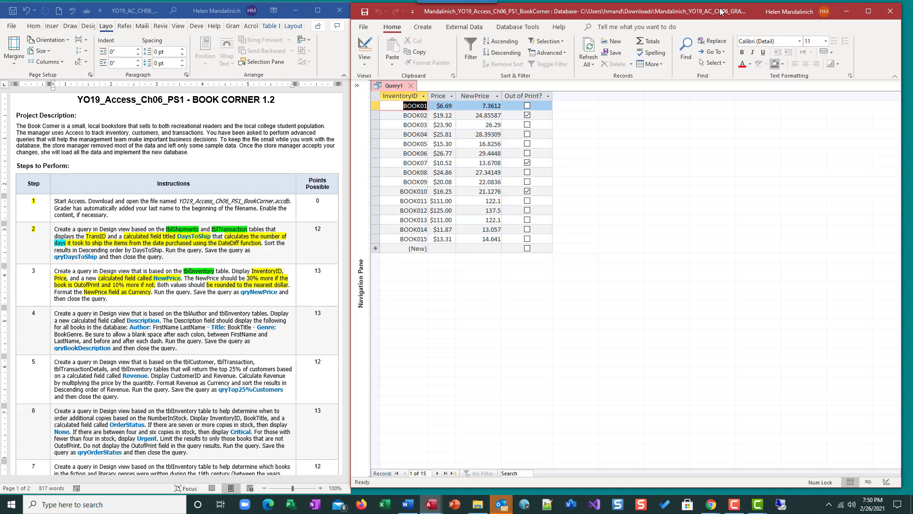
click(360, 46)
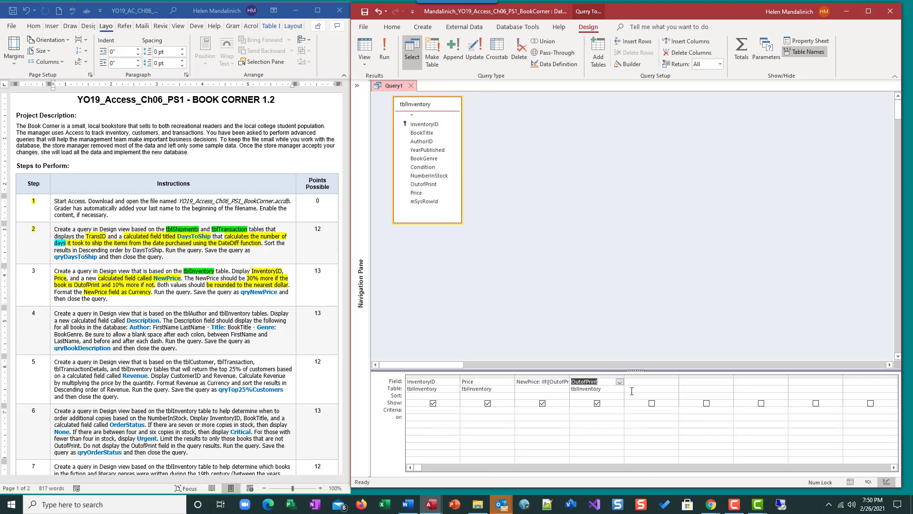
Remove the OutofPrint column from the query design
click(619, 382)
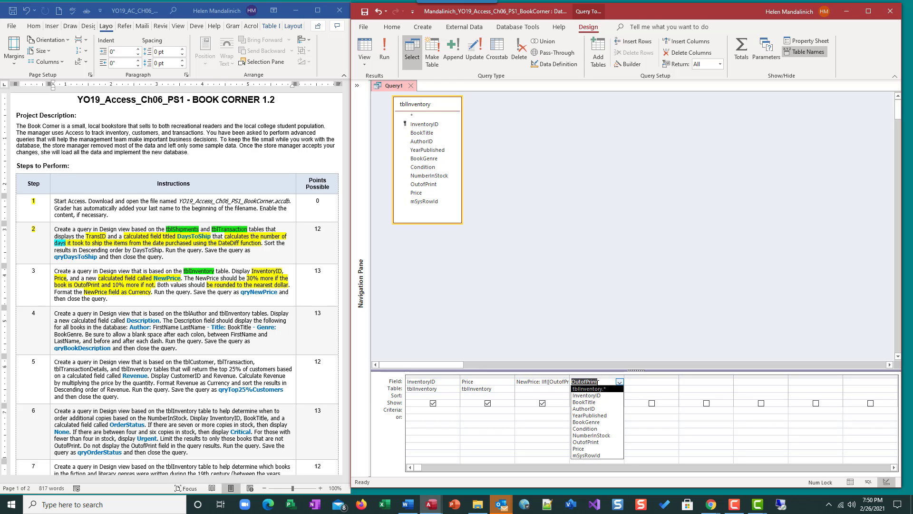
click(599, 381)
click(597, 375)
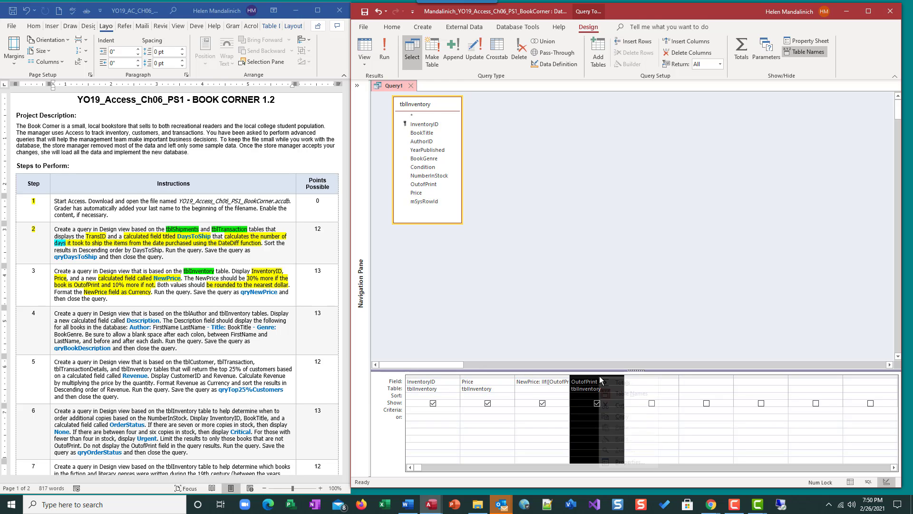
click(478, 295)
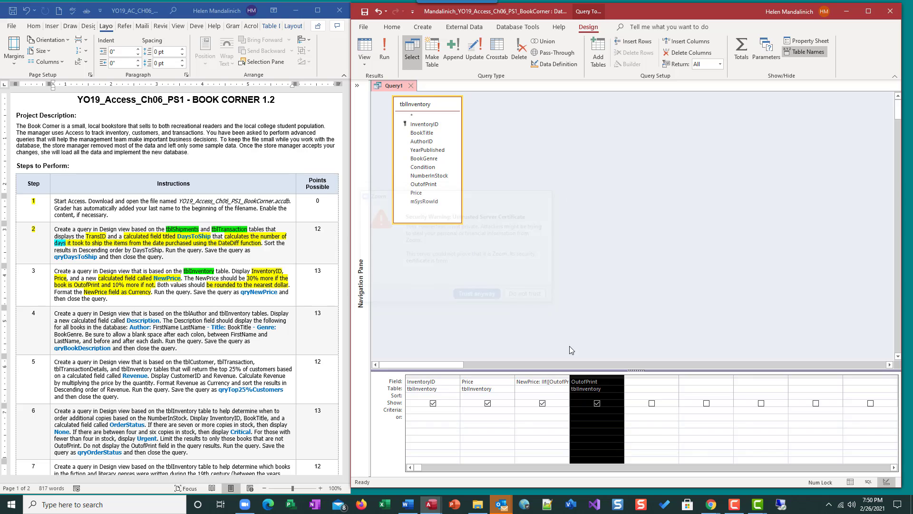
right_click(602, 377)
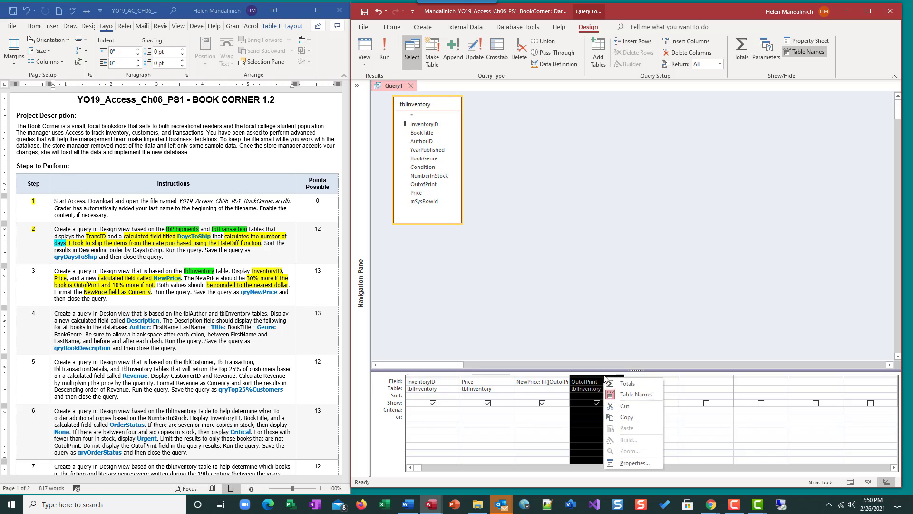
click(625, 407)
right_click(247, 505)
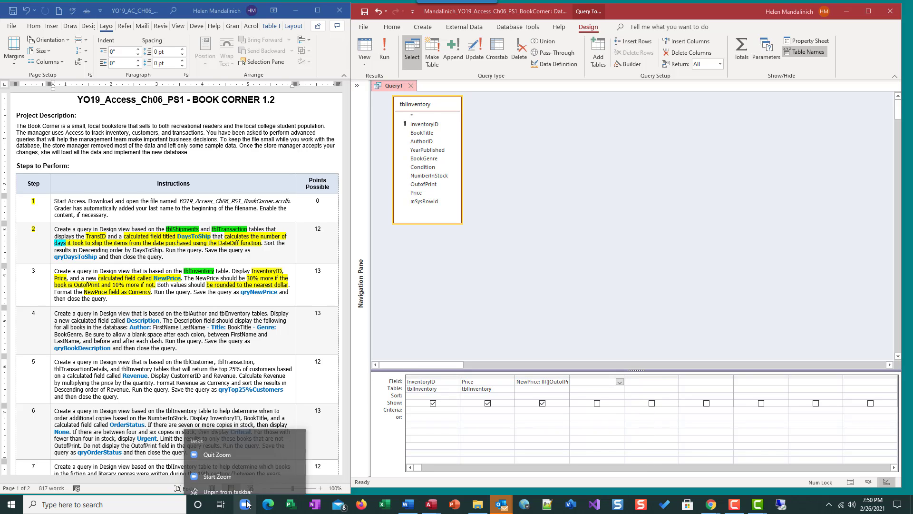
click(620, 356)
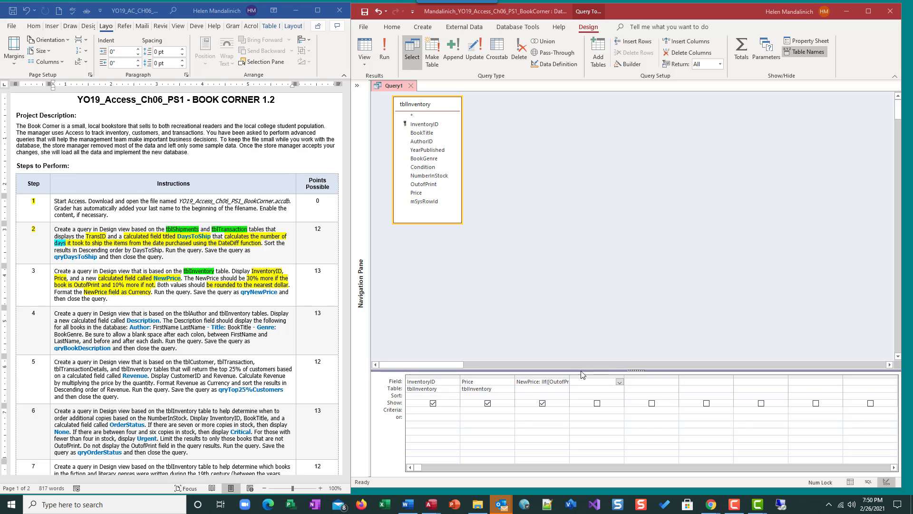
Save the query as qryNewPrice
click(367, 12)
text(qry)
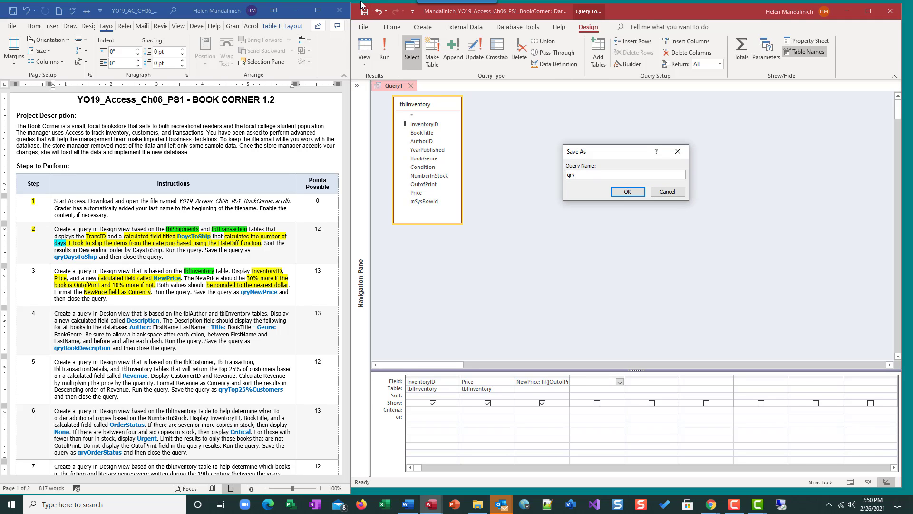
text(NewPrice)
key(Return)
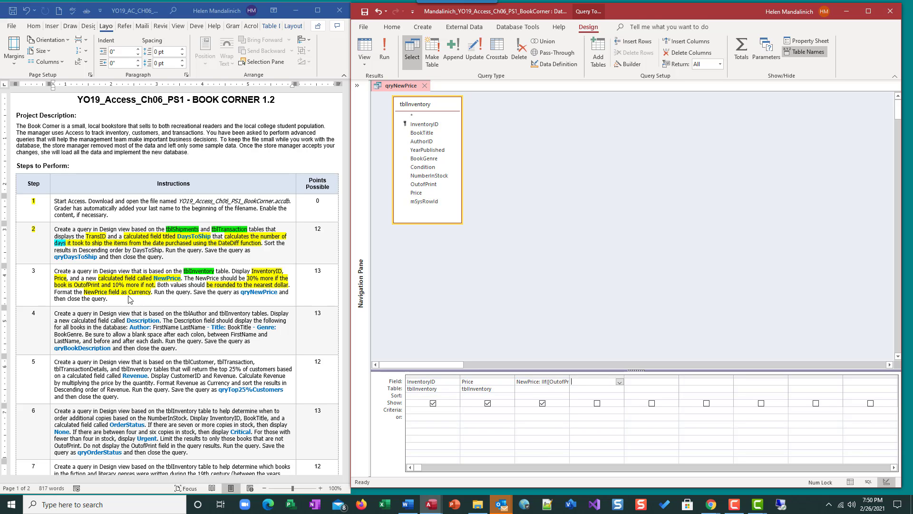
Format the NewPrice field as Currency and run the query
click(523, 380)
click(810, 40)
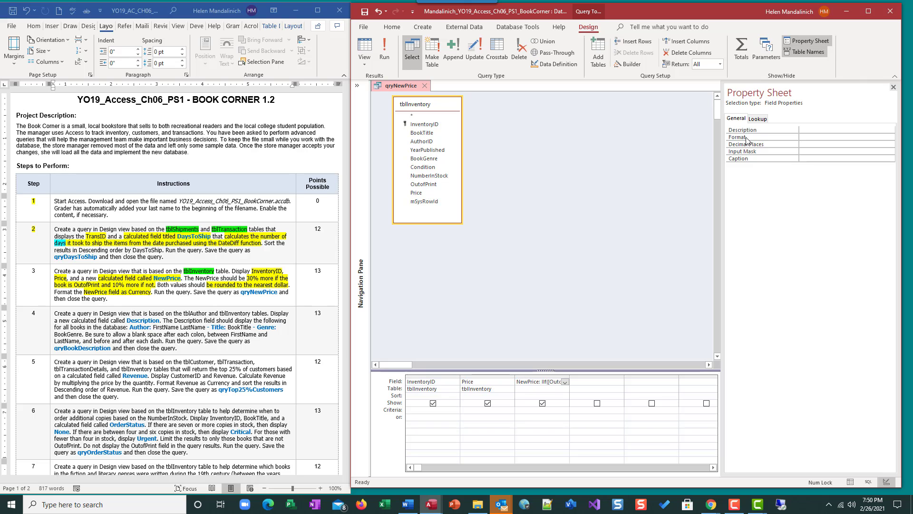
click(813, 137)
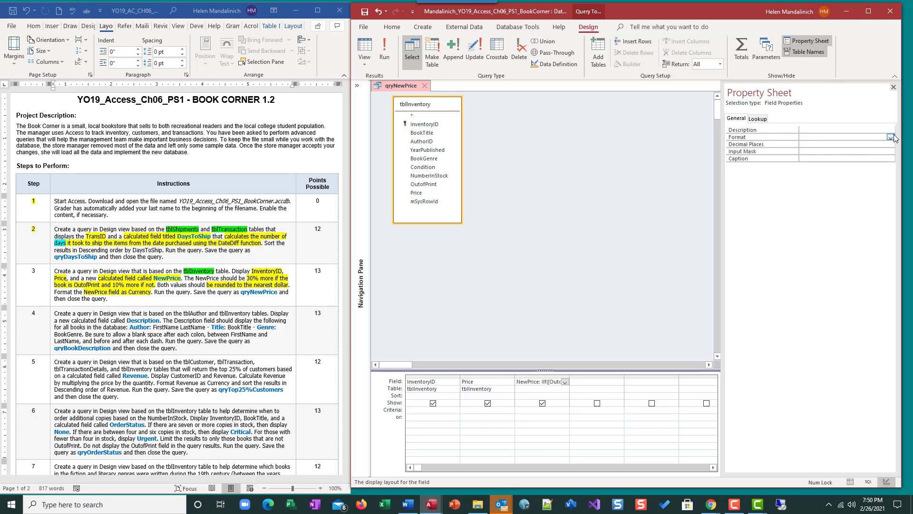
click(891, 138)
click(846, 151)
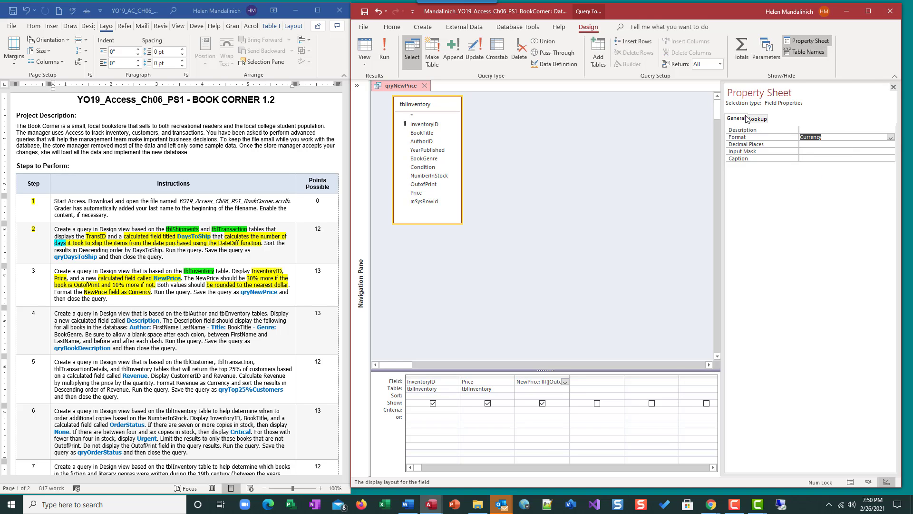
click(893, 87)
click(384, 51)
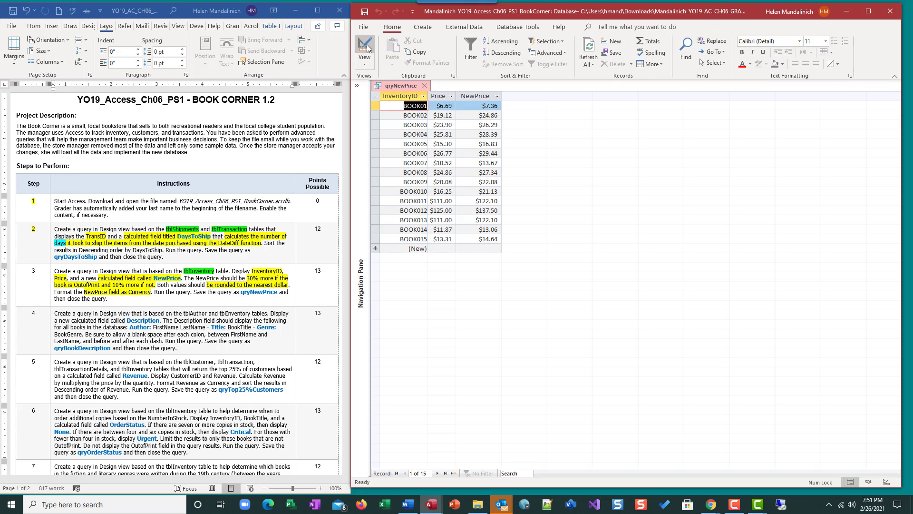
In the NewPrice expression of qryNewPrice, wrap the [Price]*1.1 result in a Round function with 0 decimal places
click(365, 47)
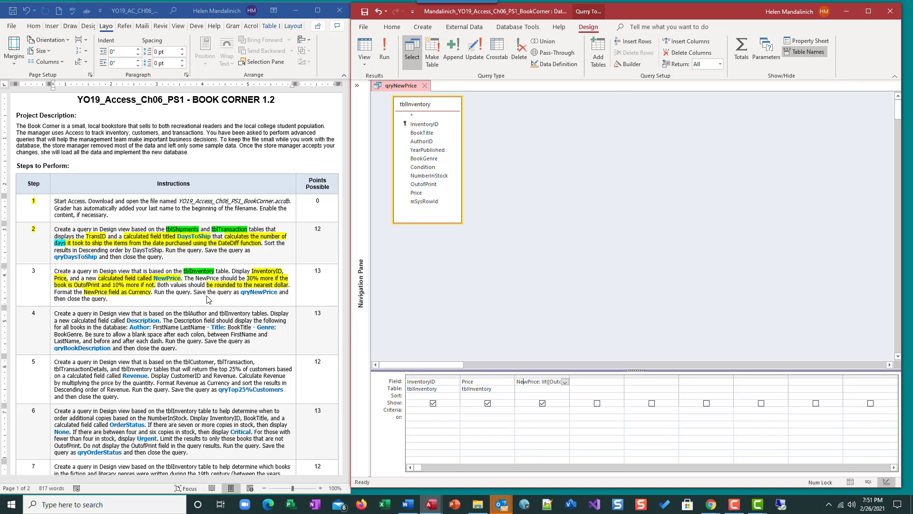
right_click(543, 382)
click(568, 456)
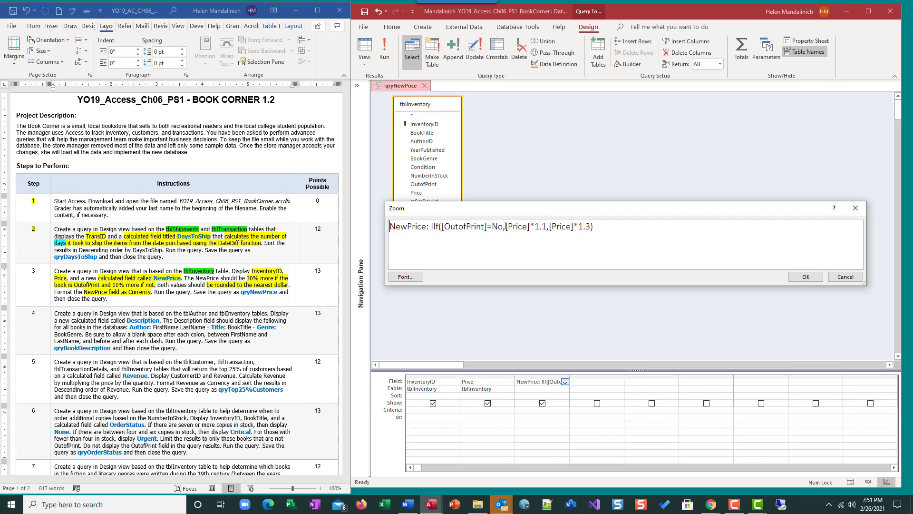
click(505, 227)
text(Roun()
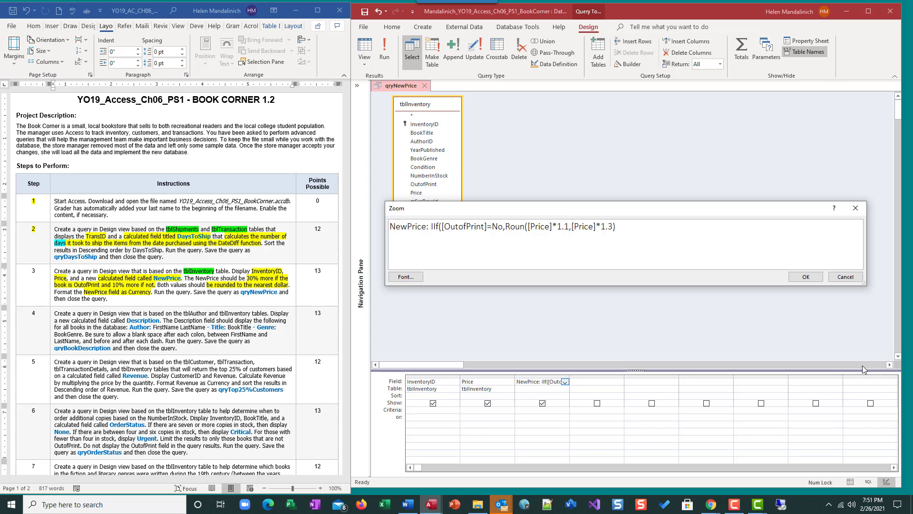
text(0,)
key(Left)
text())
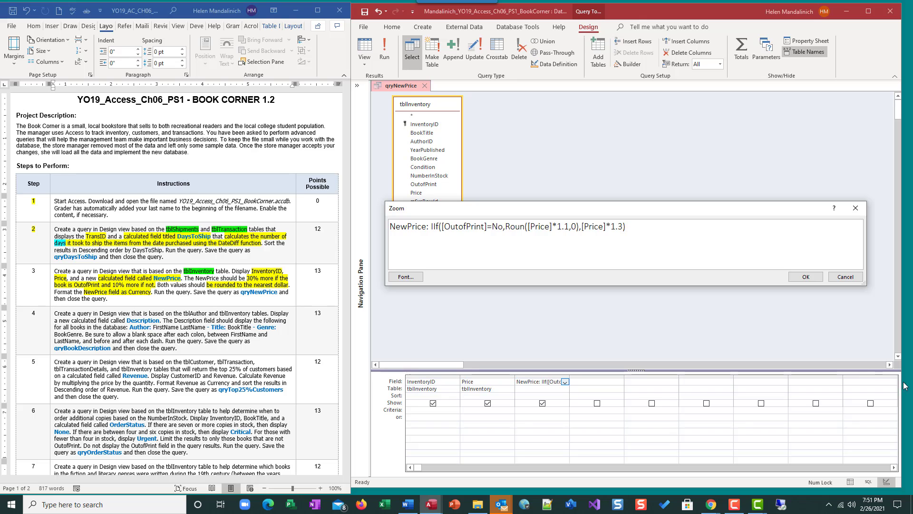
click(526, 226)
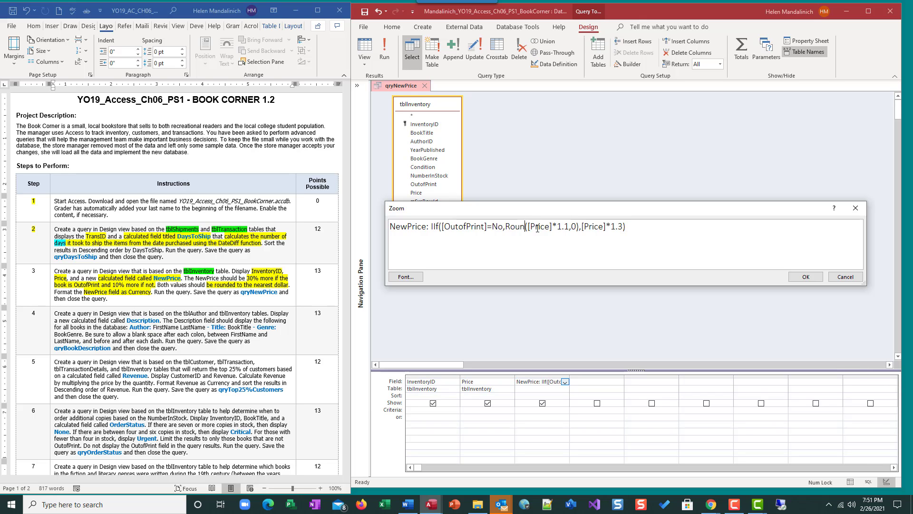
text(d)
drag(505, 226, 580, 226)
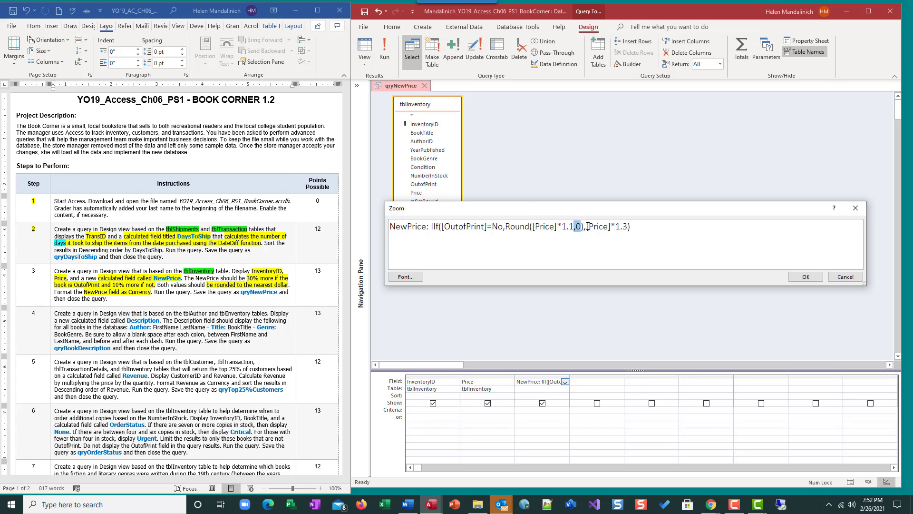
Wrap the [Price]*1.3 result in Round with 0 decimal places and run the query
click(586, 226)
text(Round()
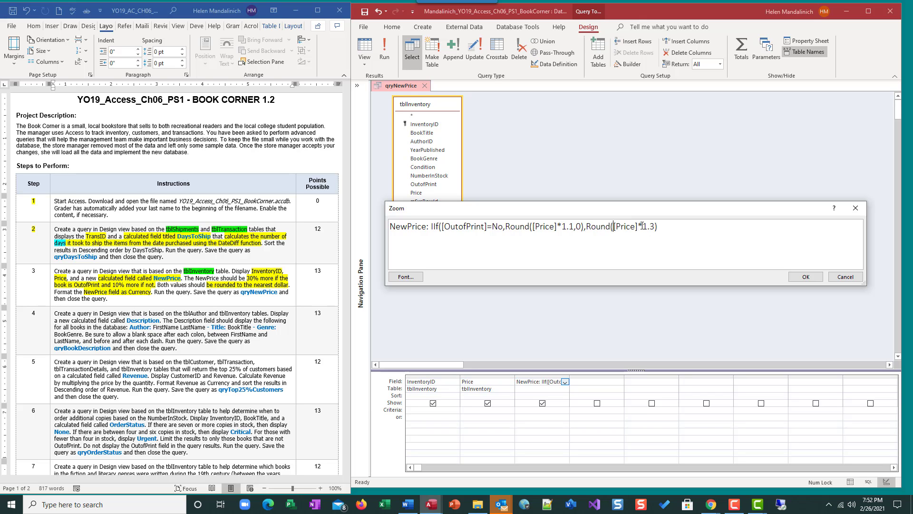
click(655, 226)
text(,0))
click(804, 277)
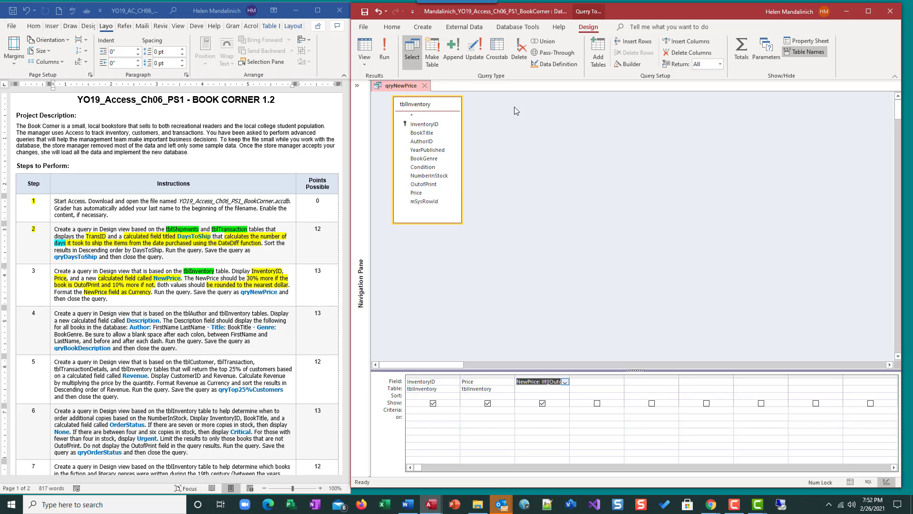
click(386, 48)
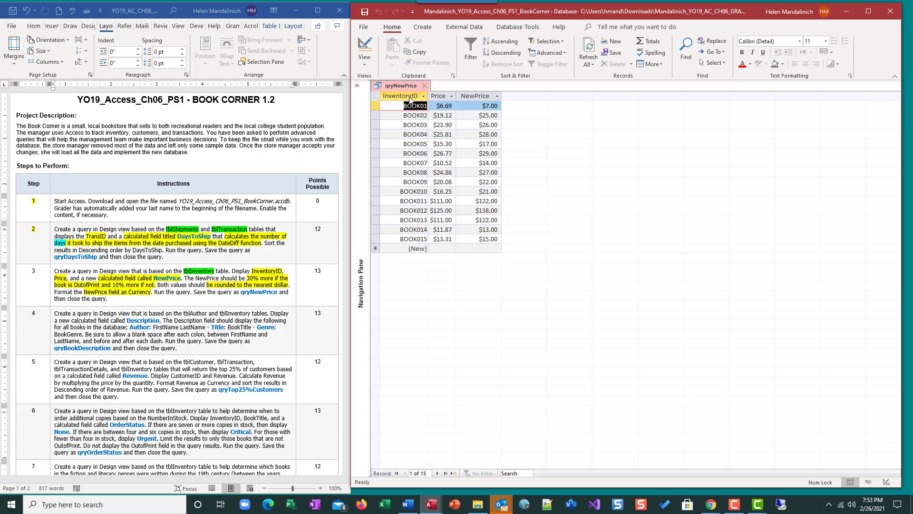
Review the decimal-place arguments of both Round functions in the NewPrice expression, leave it without changes, and rerun the query
click(365, 48)
right_click(548, 381)
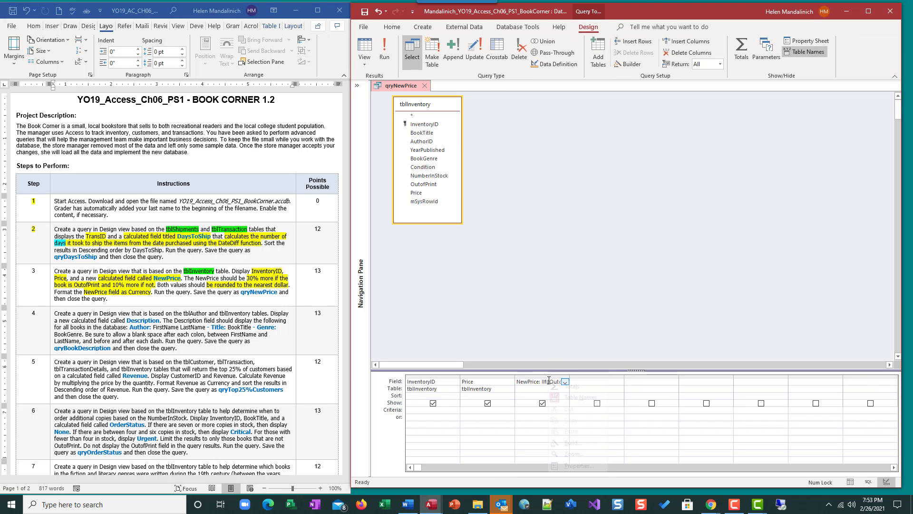
click(574, 454)
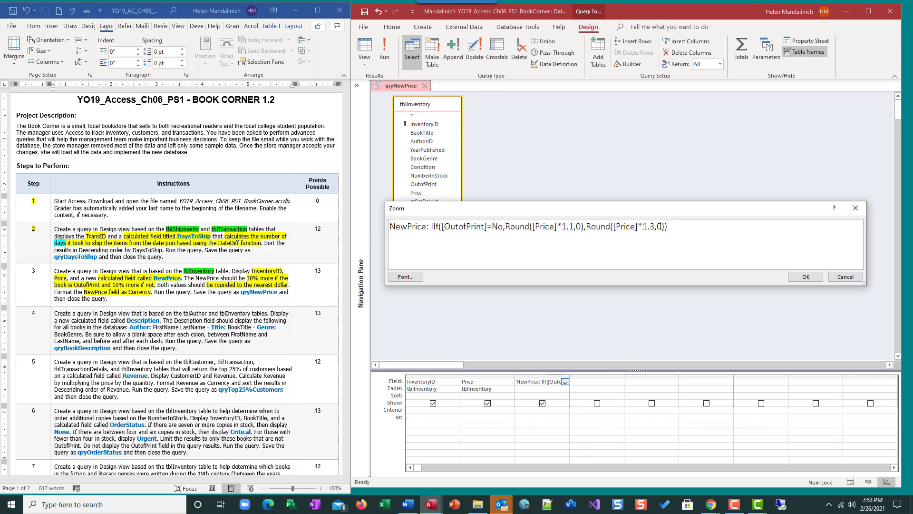
double_click(660, 226)
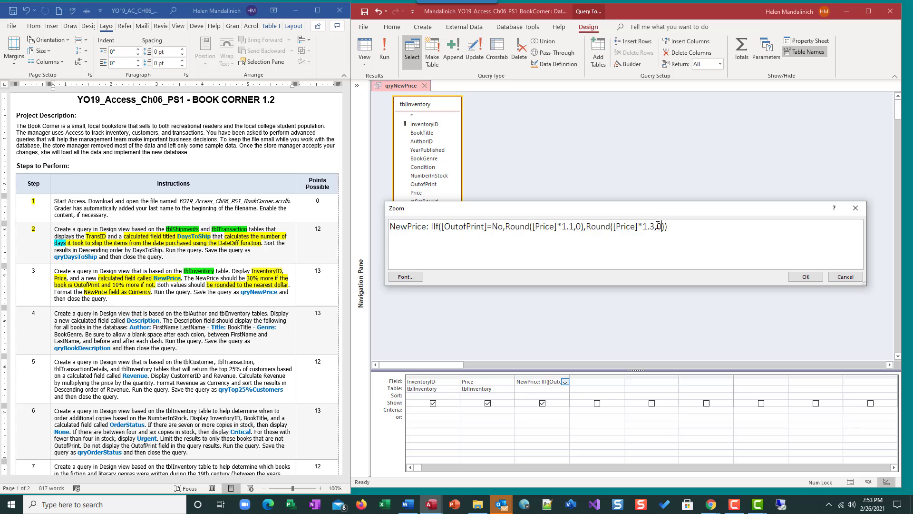
double_click(579, 225)
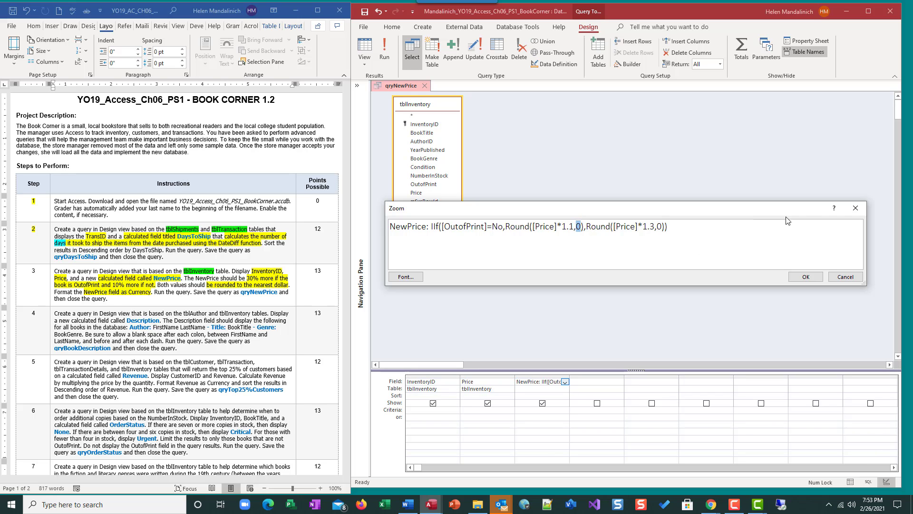
click(840, 277)
click(384, 50)
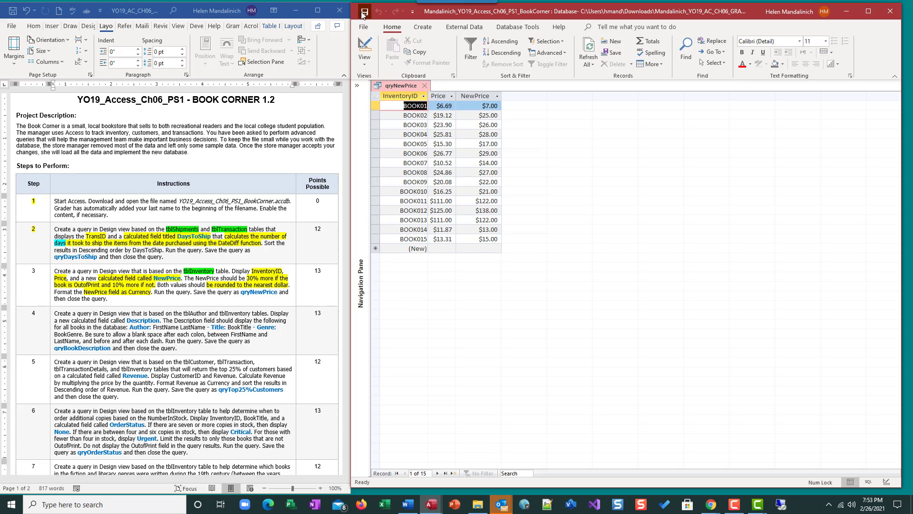
Switch to the Word instructions and highlight step number 3 in yellow to mark it as completed
click(38, 271)
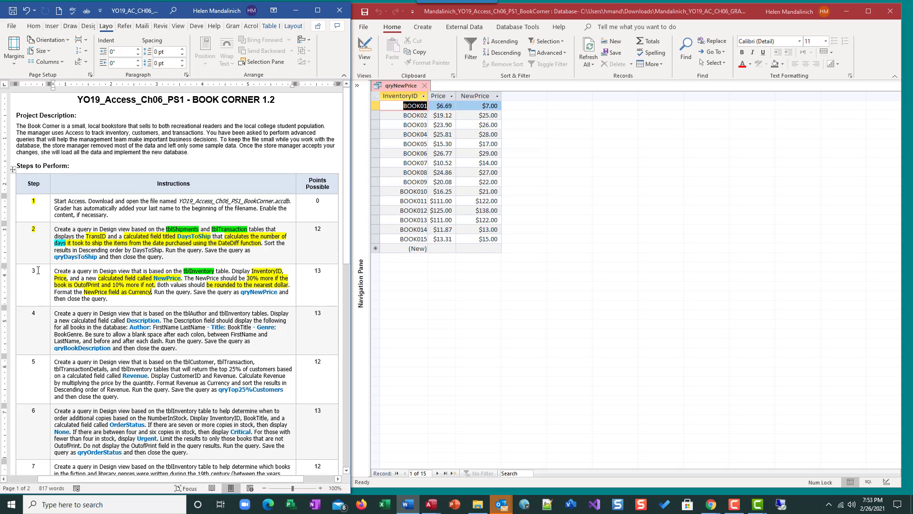
double_click(33, 270)
click(71, 253)
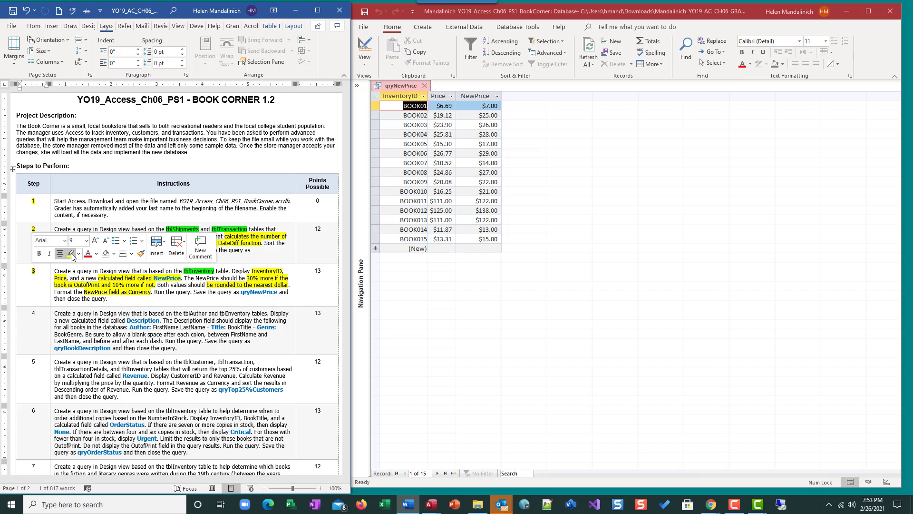
click(83, 291)
scroll(94, 329, down, 2)
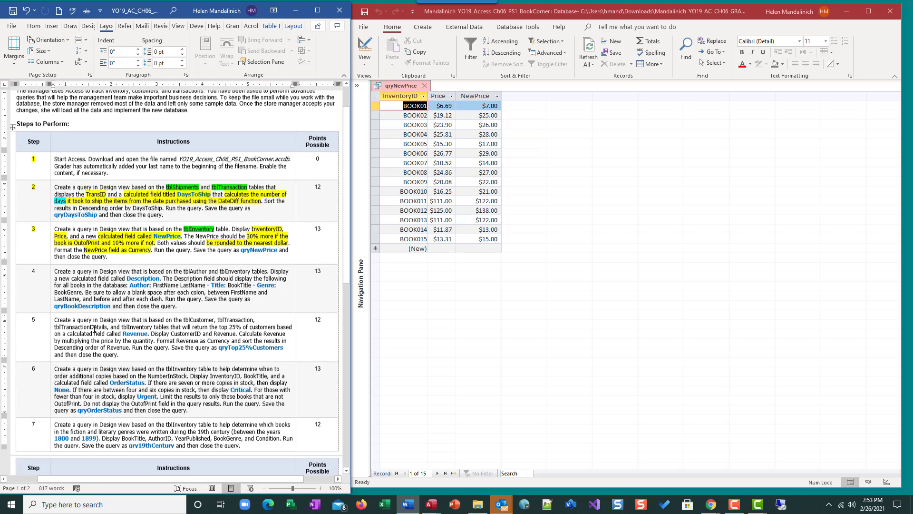
scroll(95, 329, down, 2)
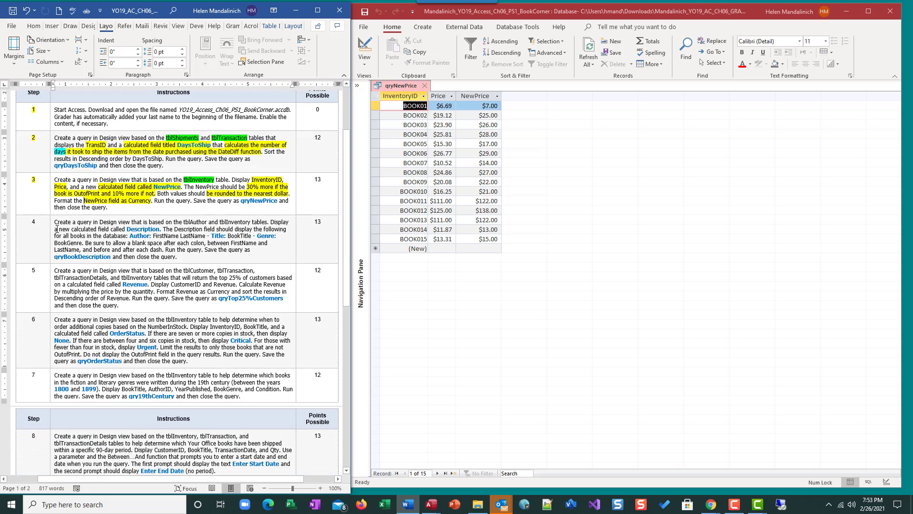